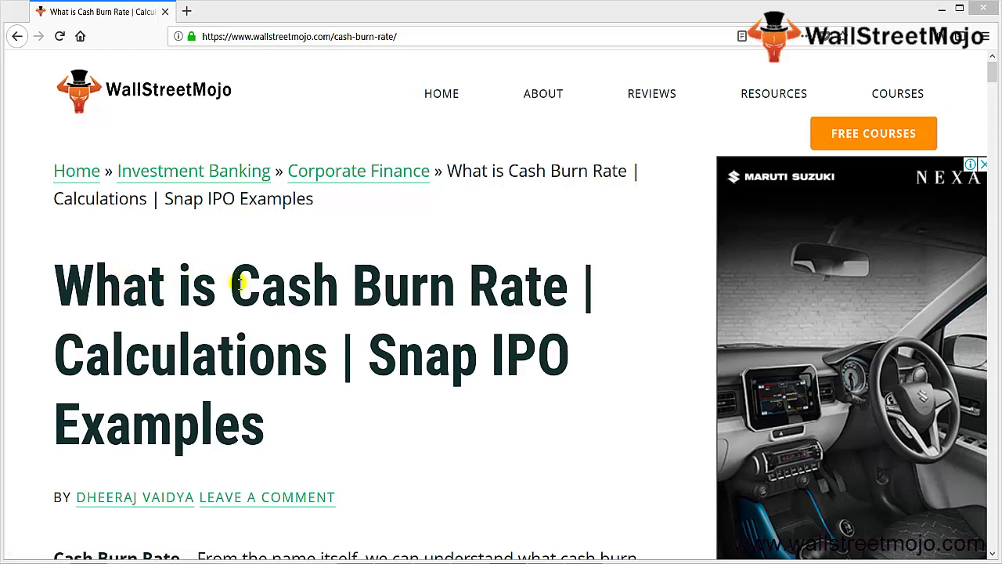
# - Highlight 'Cash Burn Rate', then 'Snap IPO', then 'Cash Burn Rate' again in the WallStreetMojo title
pyautogui.moveTo(237, 284); pyautogui.dragTo(574, 290)
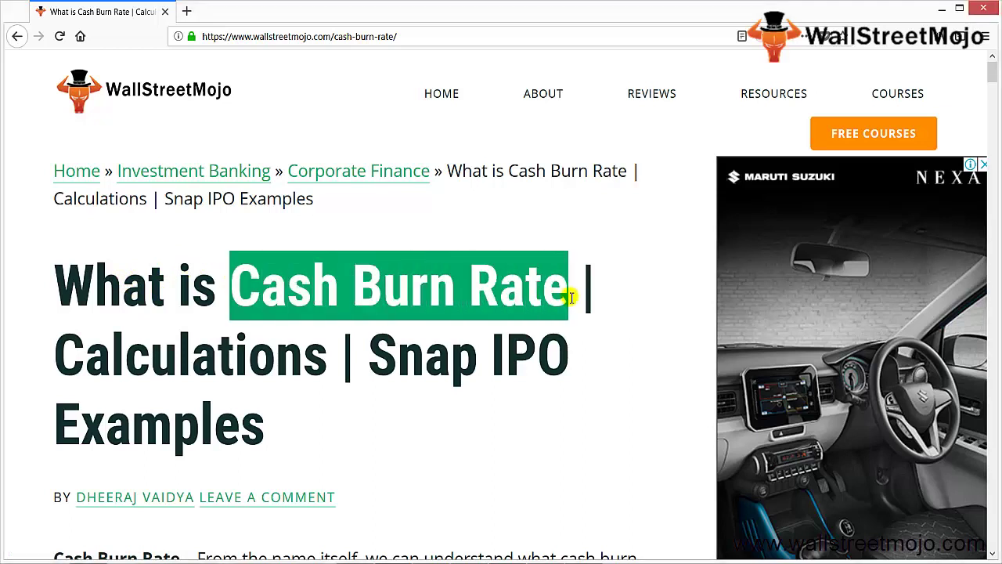
pyautogui.moveTo(375, 359); pyautogui.dragTo(585, 374)
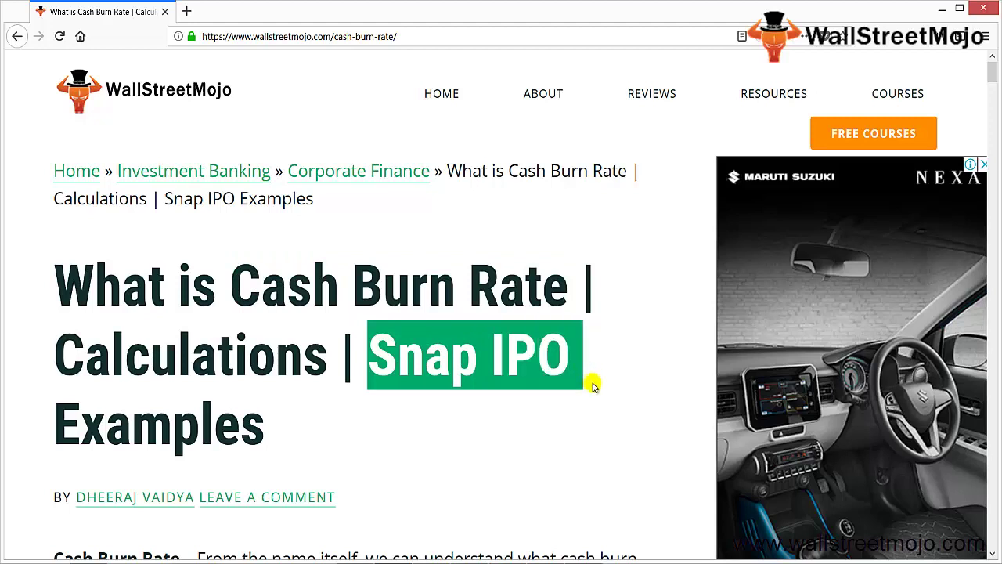
pyautogui.moveTo(231, 285); pyautogui.dragTo(495, 286)
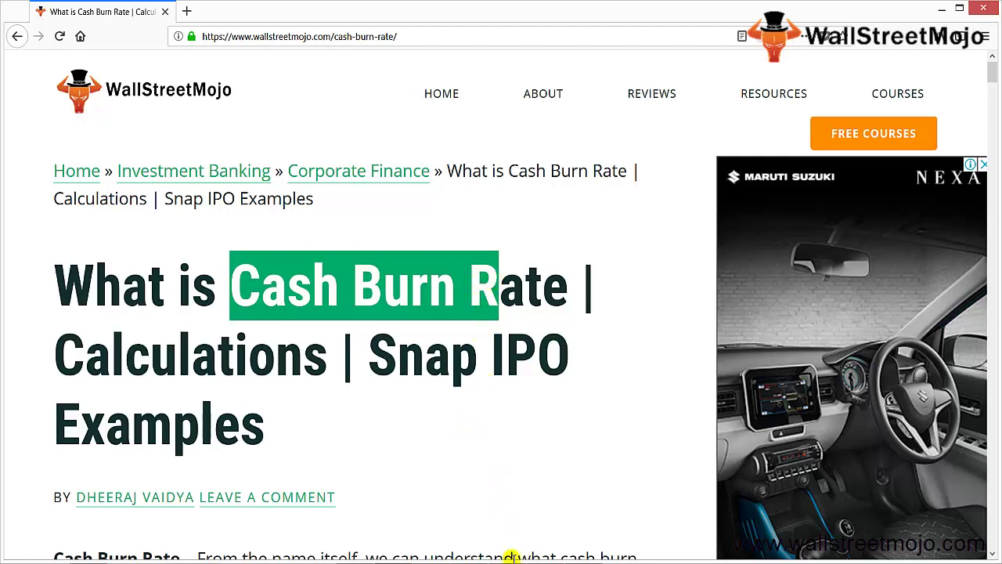
# - Scroll the article to Snap's 'Cash Burn Rate and Revenue Shortfall' share-price chart
pyautogui.scroll(-10, 513, 548)
pyautogui.scroll(-2, 307, 303)
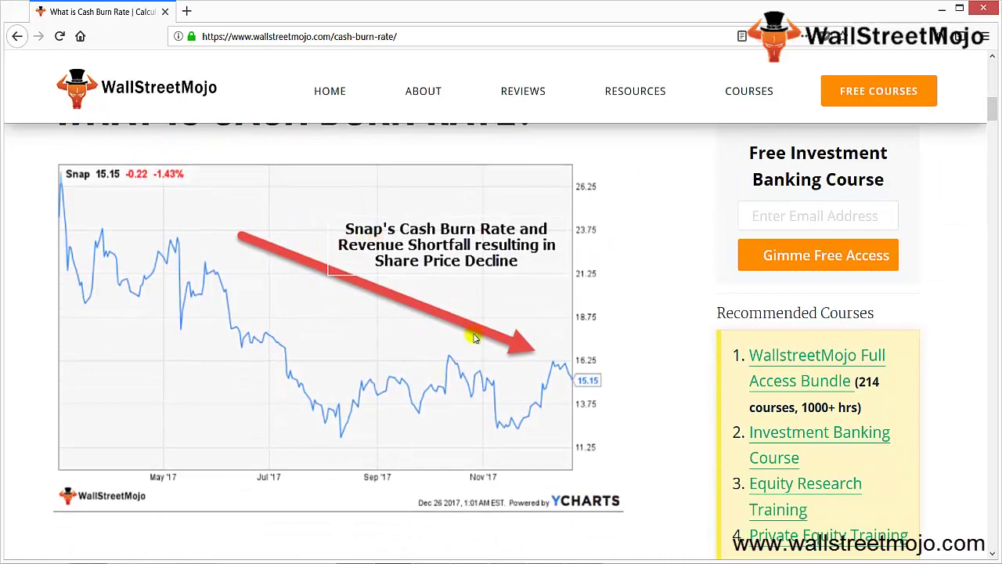
pyautogui.scroll(2, 438, 324)
pyautogui.scroll(-2, 428, 331)
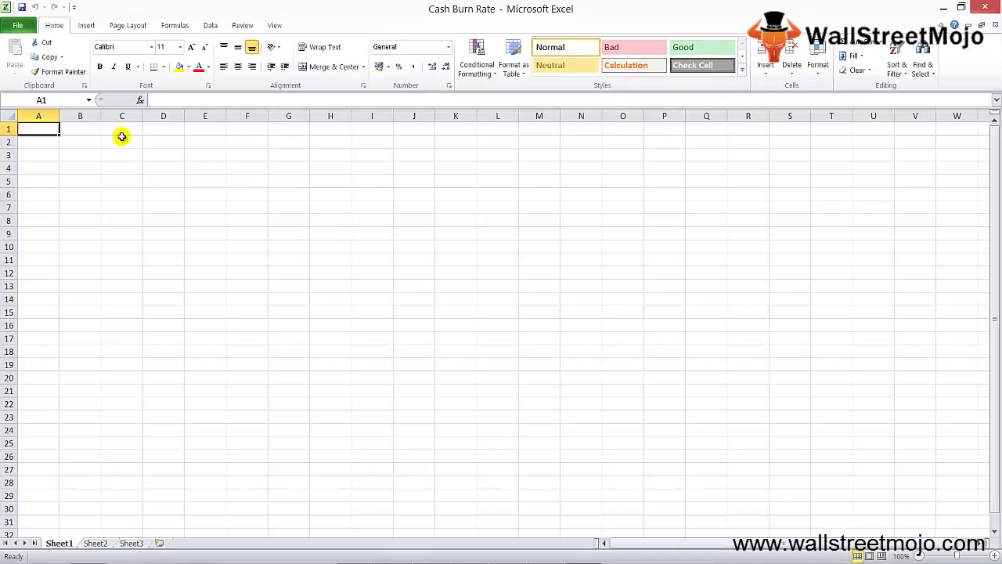
# - Enter item 1 with 'Negative' beside it in A2:B2
pyautogui.click(114, 144)
pyautogui.click(118, 152)
pyautogui.press('Left')
pyautogui.press('Left')
pyautogui.press('Up')
pyautogui.write('1')
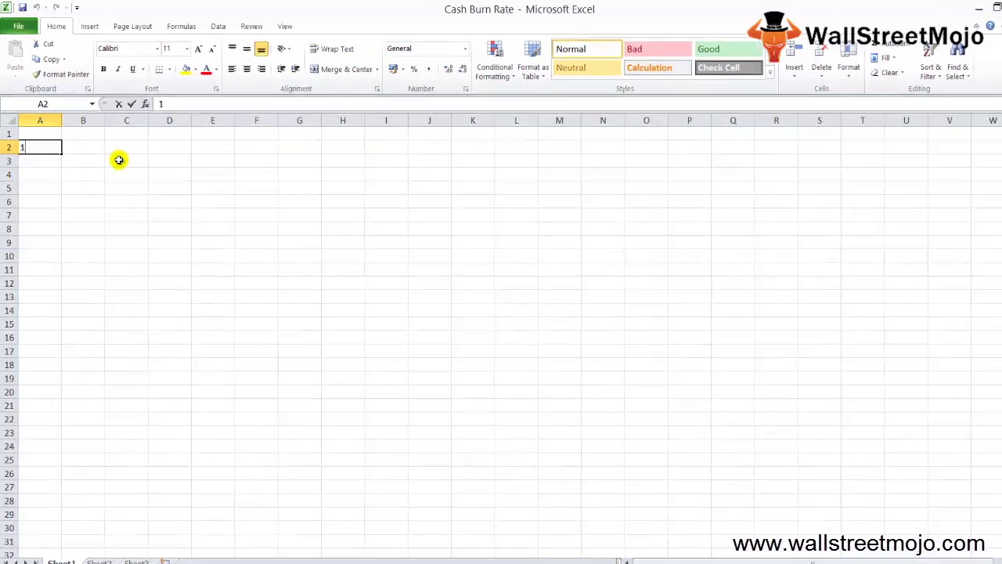
pyautogui.press('Tab')
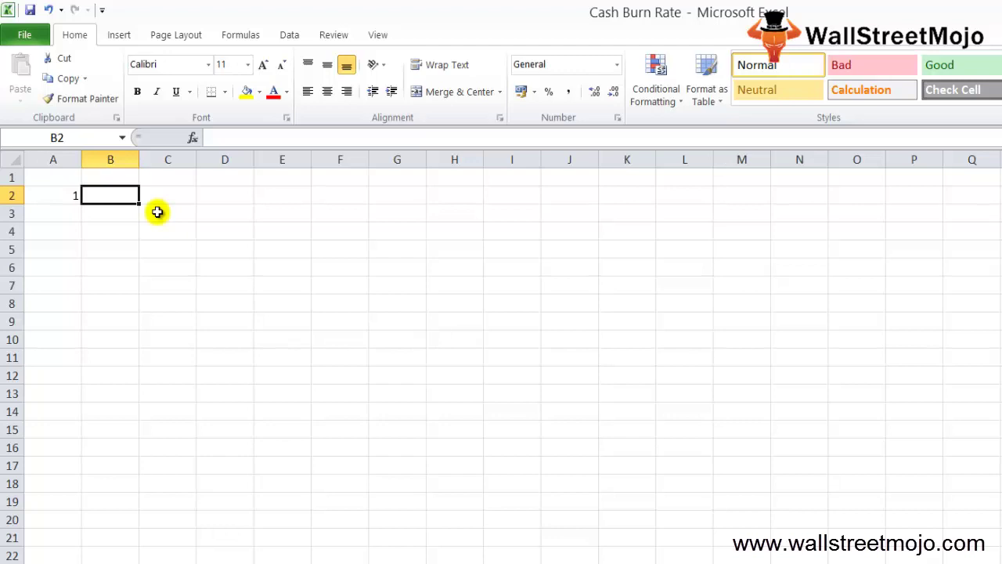
pyautogui.write('Negative')
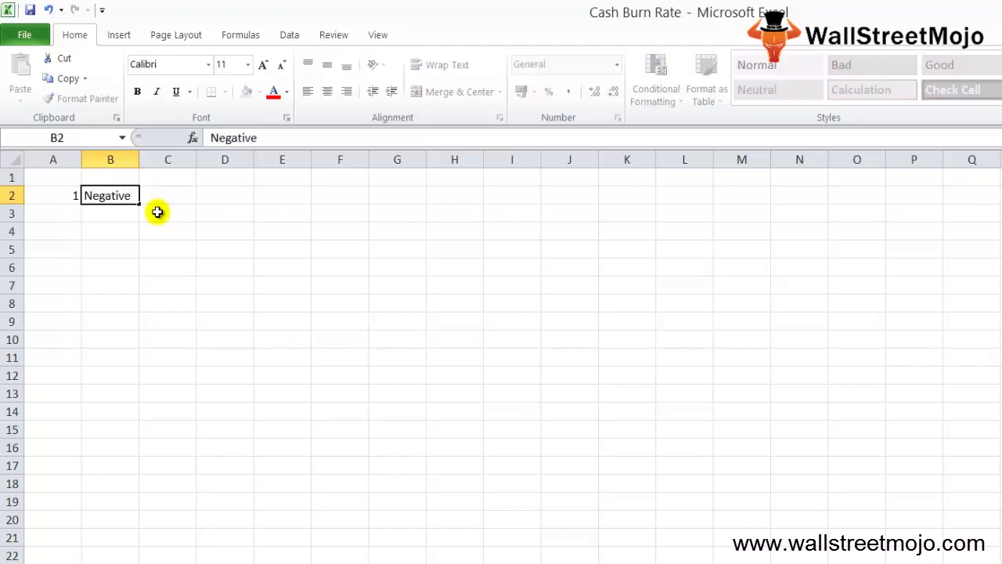
pyautogui.press('Return')
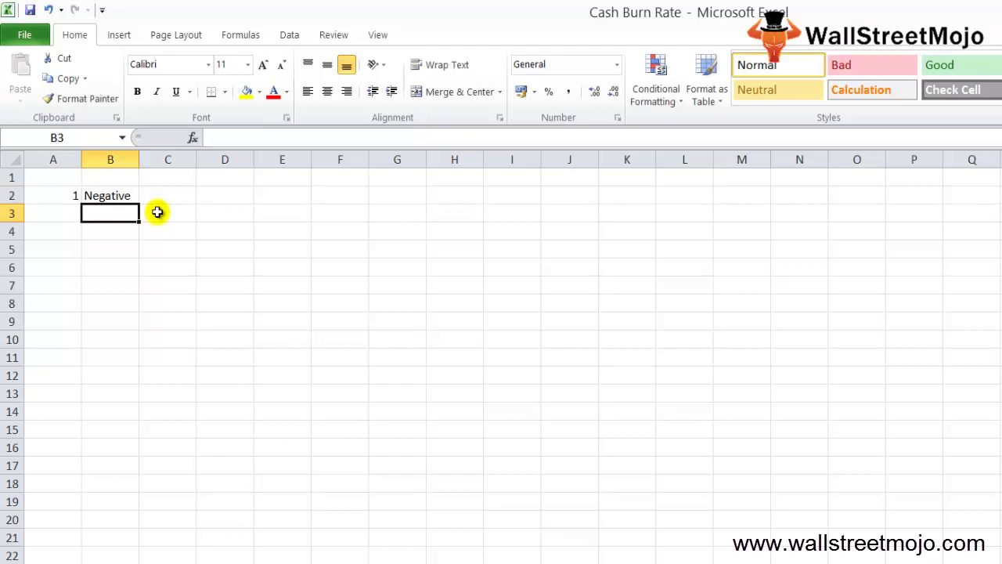
# - Enter item 2 with 'sustainable' beside it in A3:B3
pyautogui.press('Down')
pyautogui.press('Up')
pyautogui.press('Left')
pyautogui.write('2')
pyautogui.press('Tab')
pyautogui.write('sustaina')
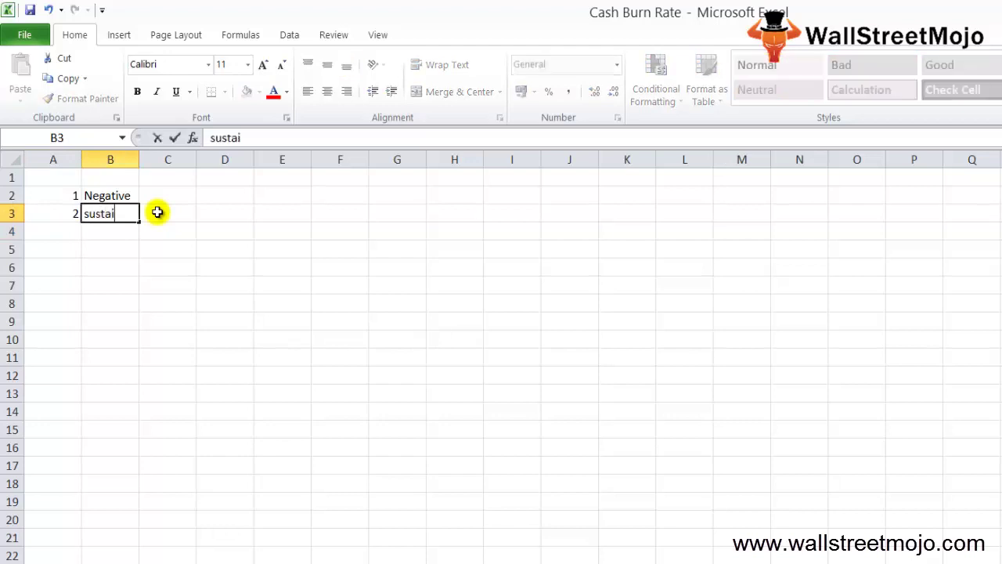
pyautogui.write('b')
pyautogui.press('BackSpace')
pyautogui.write('nable')
pyautogui.press('Return')
# - Enter another 2 in A4, ready for the next item in B4
pyautogui.press('Left')
pyautogui.write('2')
pyautogui.press('Return')
pyautogui.press('Up')
pyautogui.press('Right')
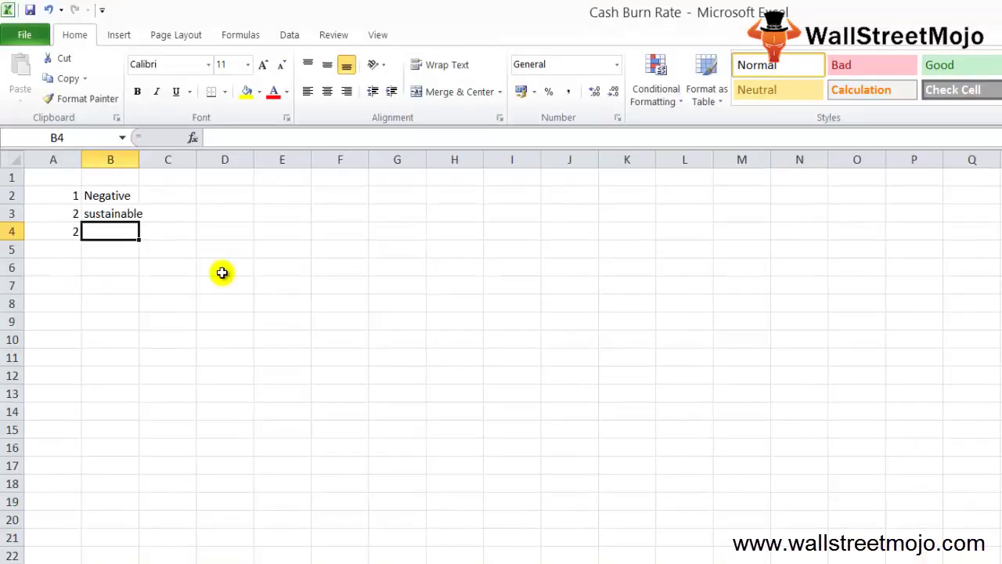
# - Type 'Starty up' in cell B4
pyautogui.press('Down')
pyautogui.press('Up')
pyautogui.write('Starty up')
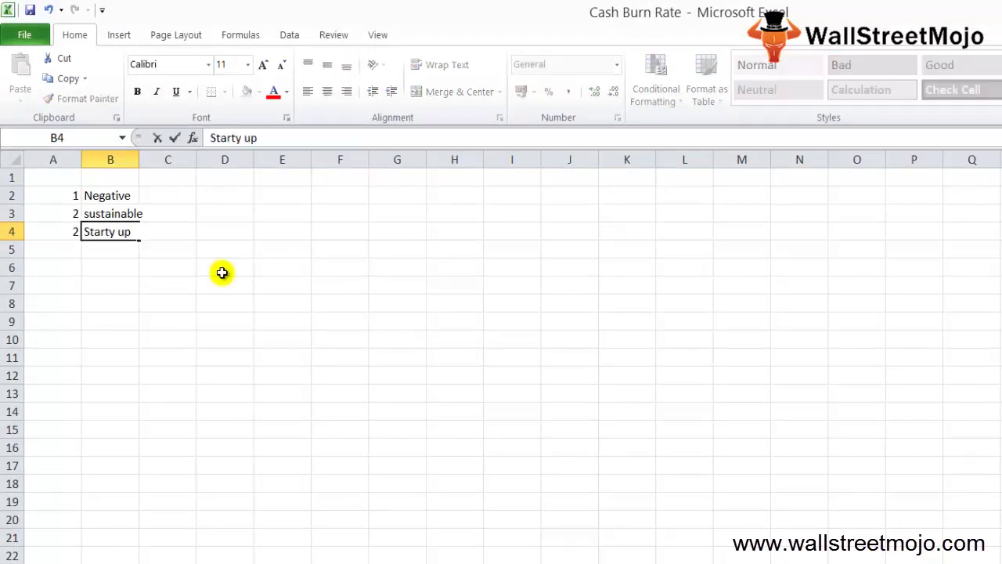
pyautogui.press('Return')
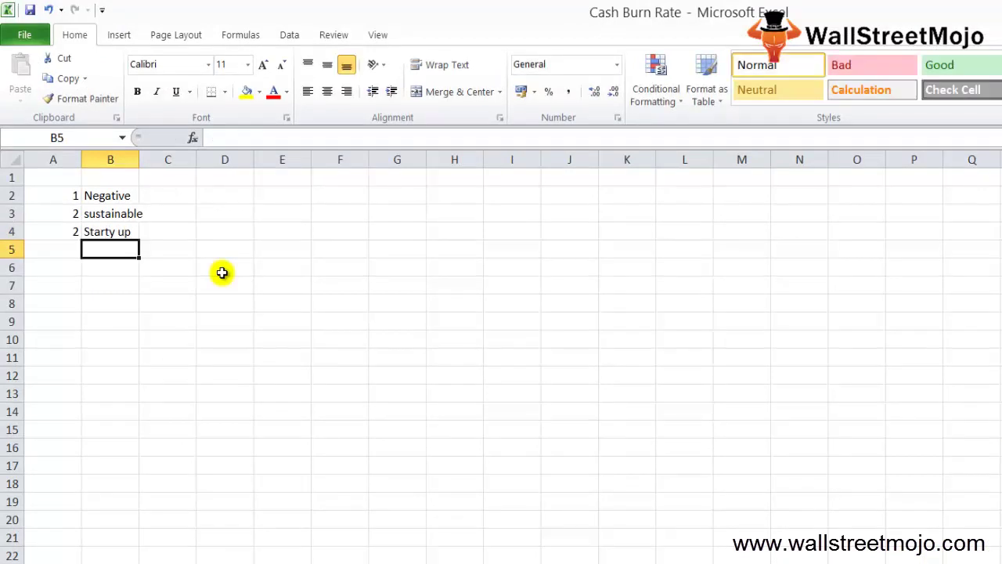
# - Renumber A4 as 3 and enter 4 in A5
pyautogui.press('Down')
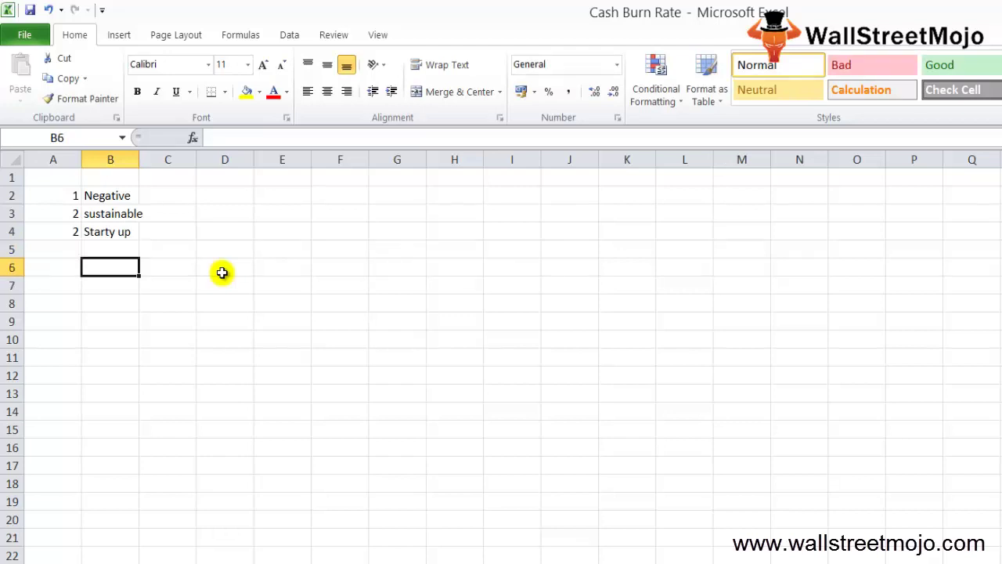
pyautogui.press('Up')
pyautogui.press('Up')
pyautogui.press('Left')
pyautogui.write('3')
pyautogui.press('Return')
pyautogui.write('4')
pyautogui.press('Return')
pyautogui.press('Up')
pyautogui.press('Right')
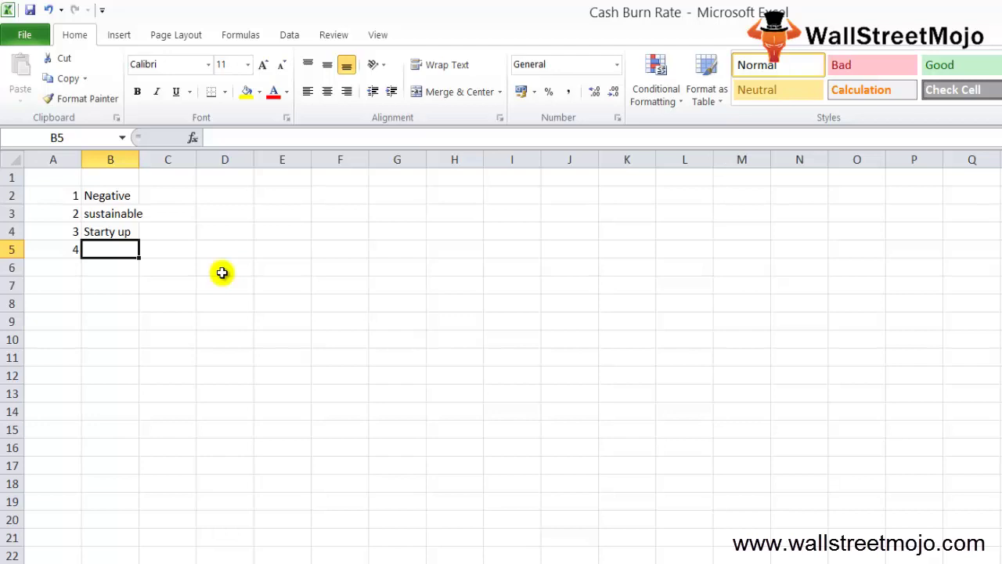
# - Enter '1. Revenue Forcast' in cell B5
pyautogui.write('1.')
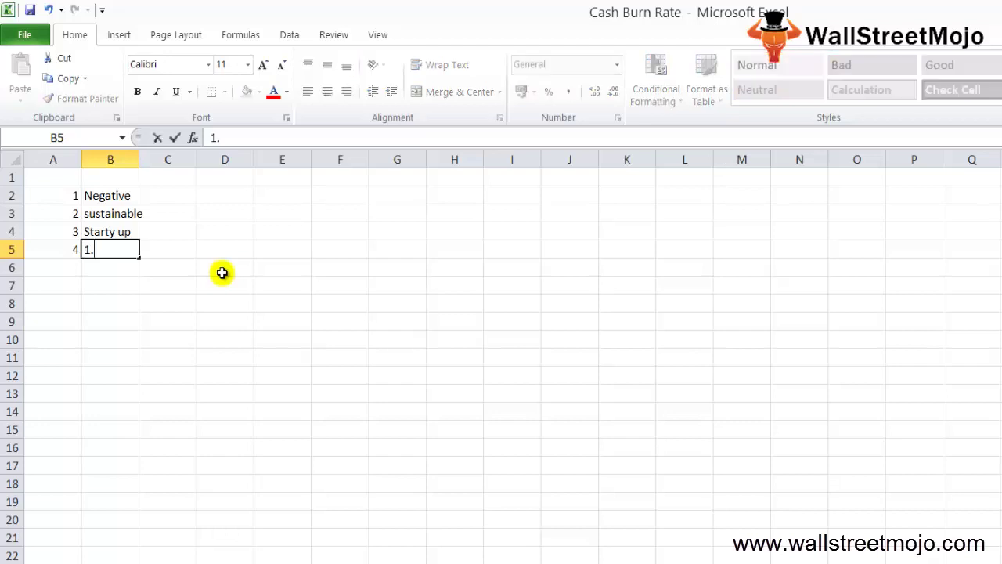
pyautogui.write(' Ev')
pyautogui.press('BackSpace')
pyautogui.press('BackSpace')
pyautogui.write('Revenue')
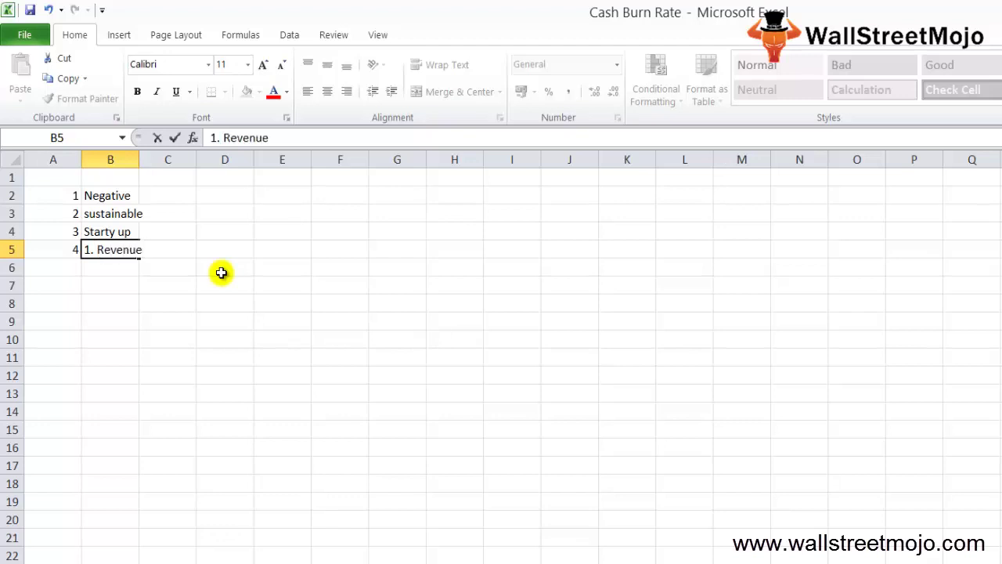
pyautogui.write(' Forcast')
pyautogui.press('Return')
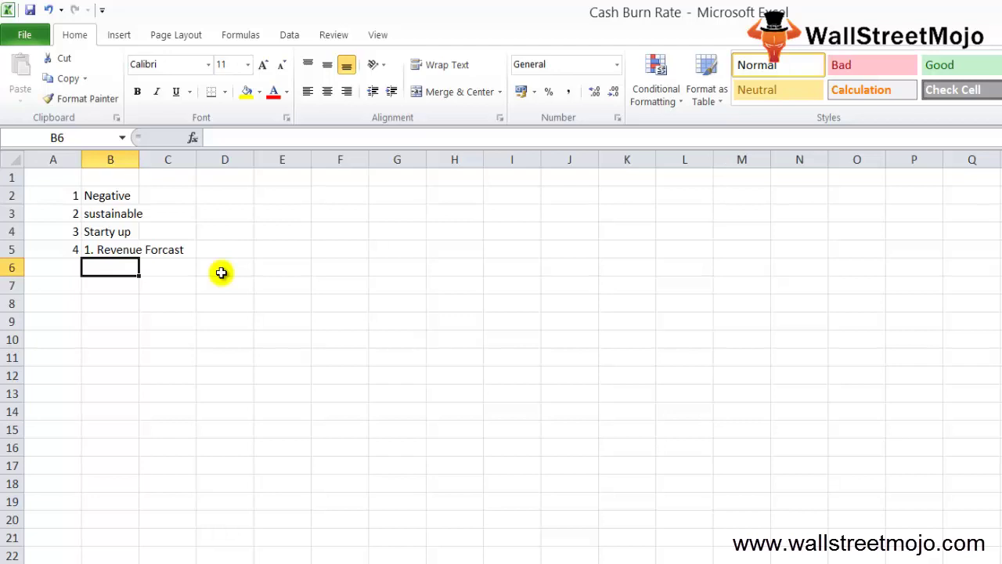
# - Number cell A7 as item 5
pyautogui.press('Down')
pyautogui.press('Down')
pyautogui.write('1')
pyautogui.press('Escape')
pyautogui.press('Up')
pyautogui.press('Left')
pyautogui.write('5')
pyautogui.press('Return')
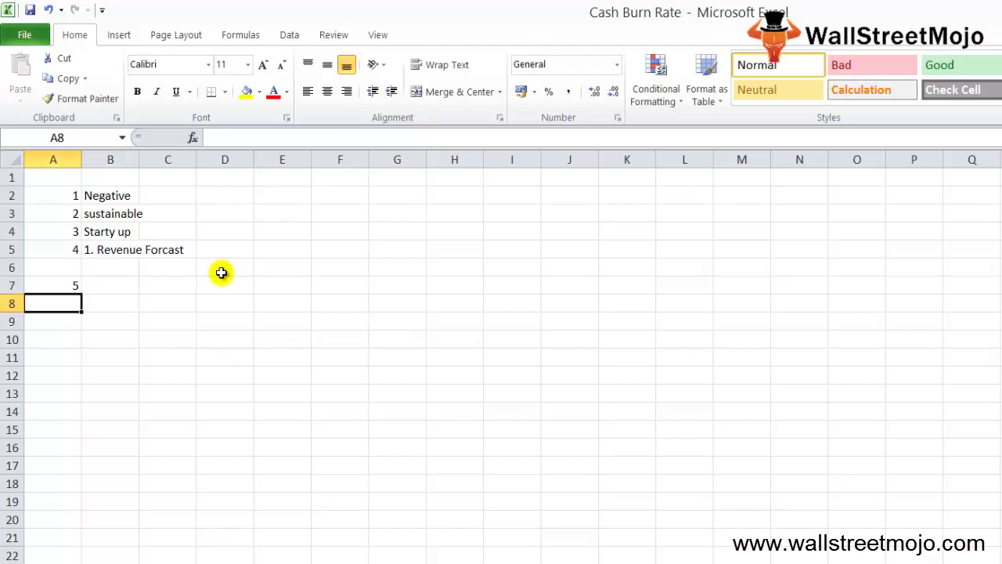
# - Copy 'sustainable' from B3 into B7 as item 5's text
pyautogui.press('Right')
pyautogui.press('Up')
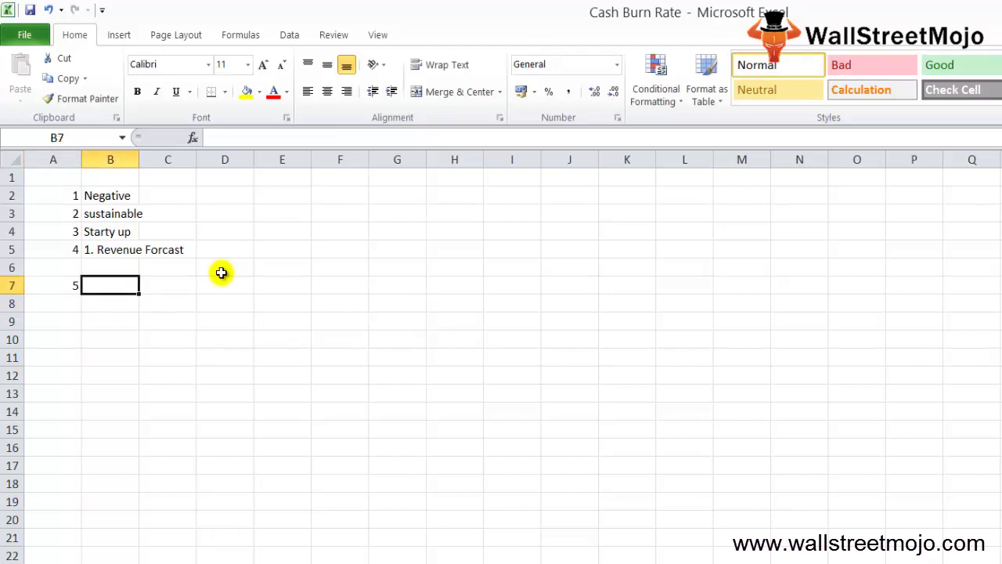
pyautogui.write('5')
pyautogui.press('Escape')
pyautogui.write('11')
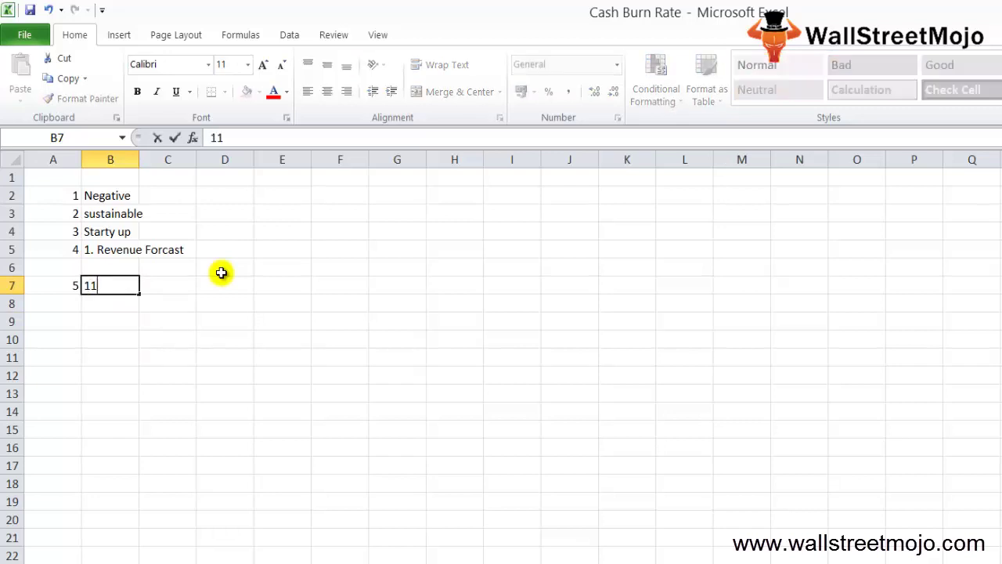
pyautogui.press('Up')
pyautogui.press('Up')
pyautogui.press('Up')
pyautogui.press('Up')
pyautogui.hotkey('ctrl', 'c')
pyautogui.press('Down')
pyautogui.press('Down')
pyautogui.press('Down')
pyautogui.press('Down')
pyautogui.hotkey('ctrl', 'v')
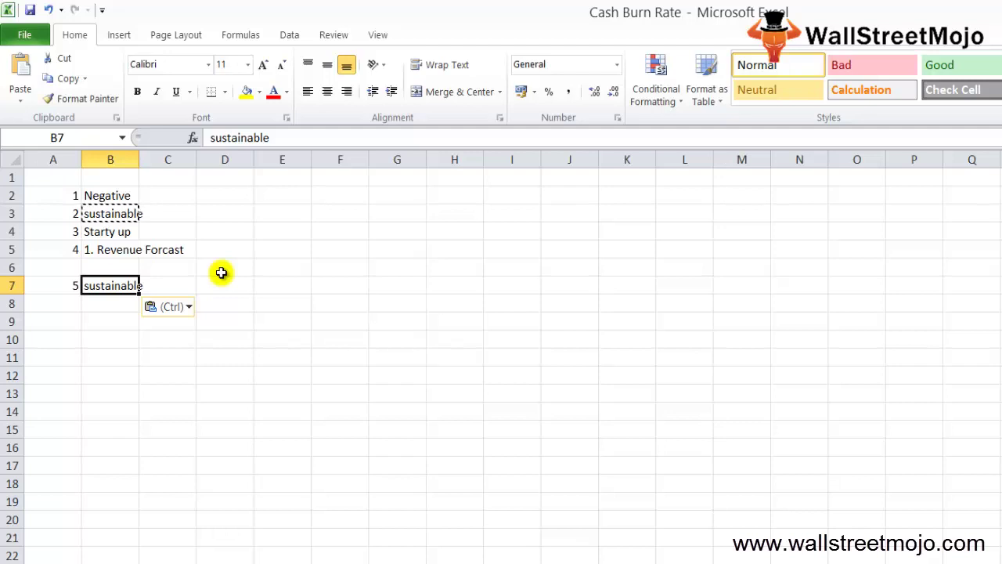
pyautogui.press('F2')
pyautogui.press('Return')
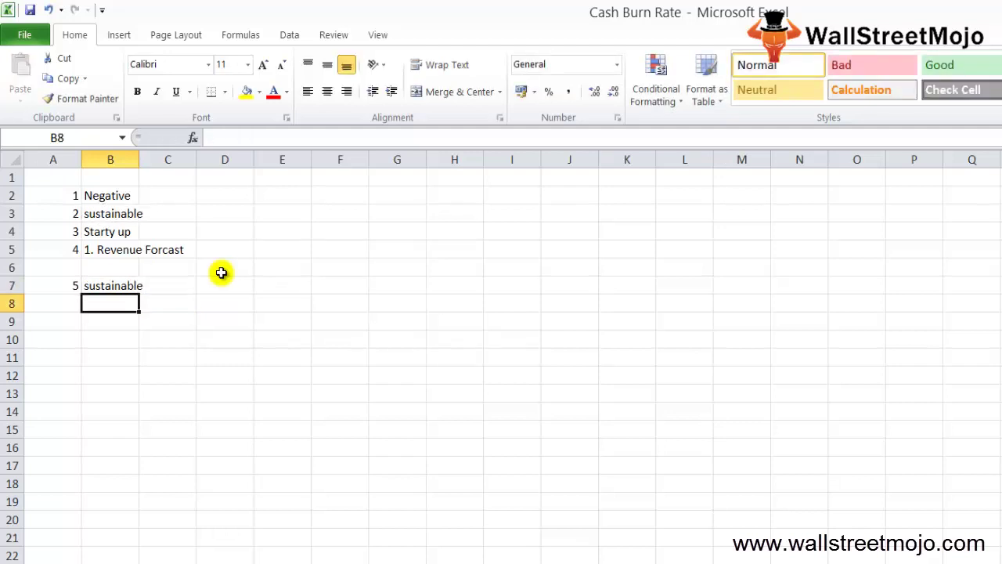
# - Enter 'Stake' in B8 and 'Performing' in B9
pyautogui.write('Stake')
pyautogui.press('Return')
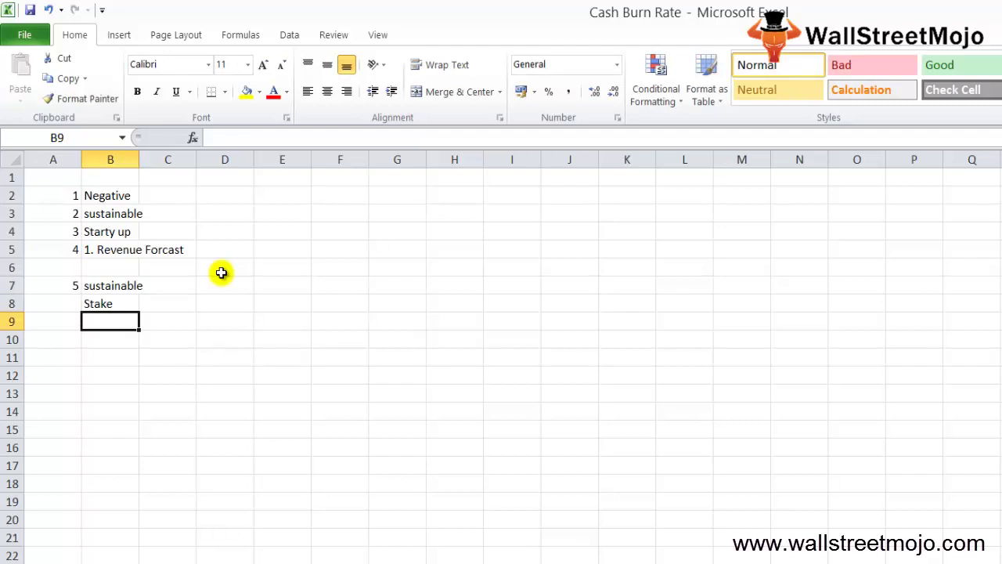
pyautogui.write('Performing')
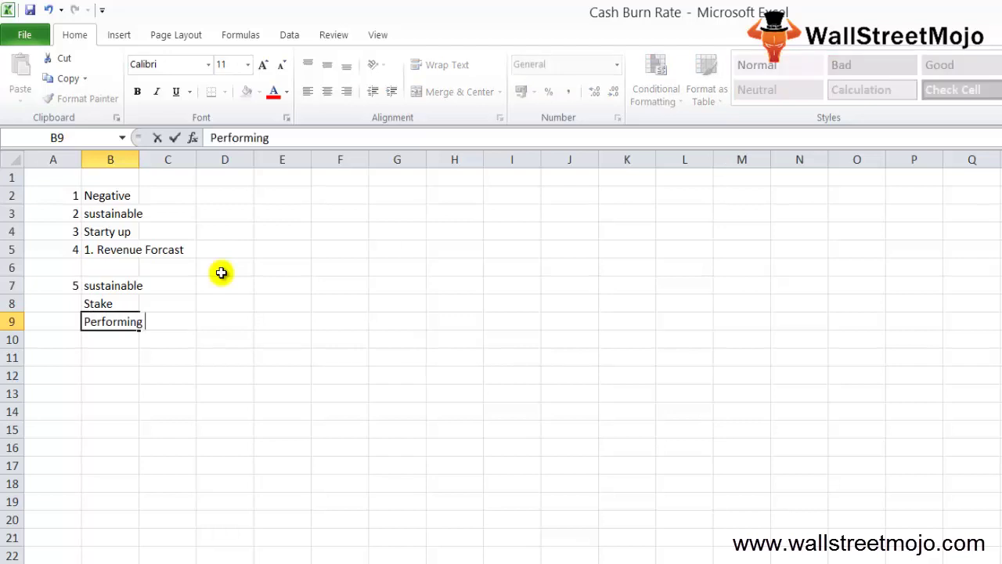
pyautogui.press('Left')
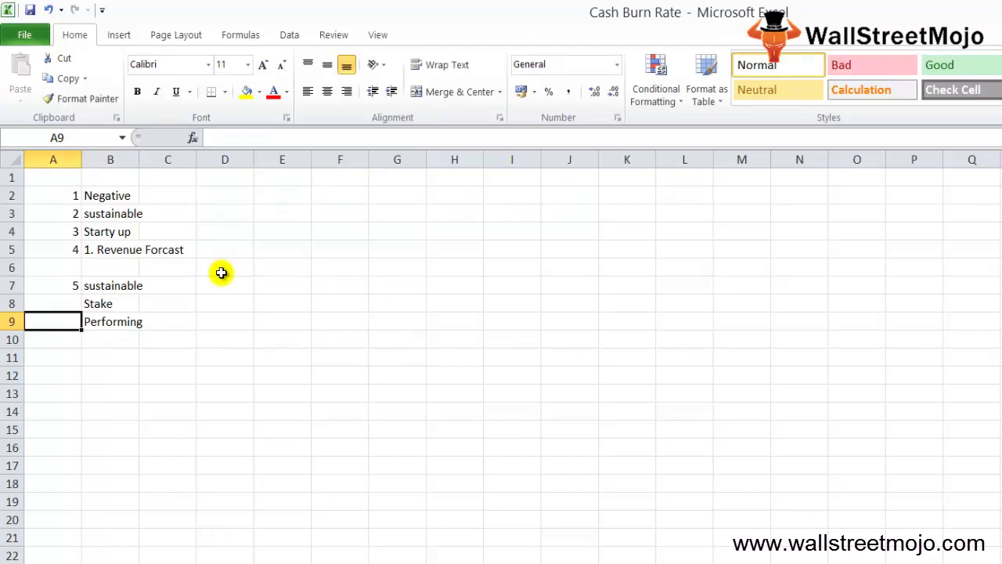
pyautogui.press('Down')
pyautogui.press('Down')
pyautogui.press('Down')
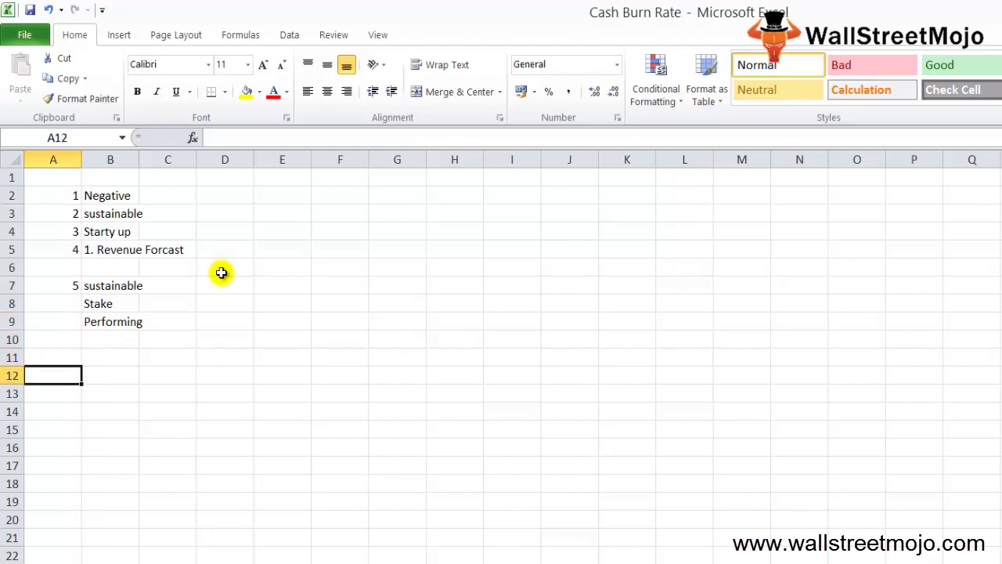
# - Label cell A11 'Step 1 :'
pyautogui.press('Down')
pyautogui.press('Up')
pyautogui.press('Up')
pyautogui.press('Up')
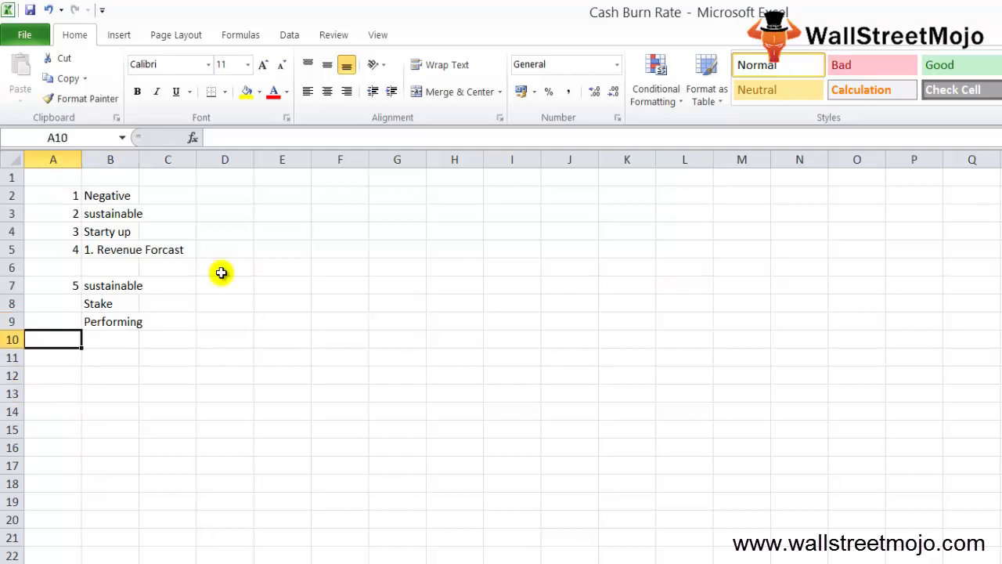
pyautogui.press('Down')
pyautogui.write('S')
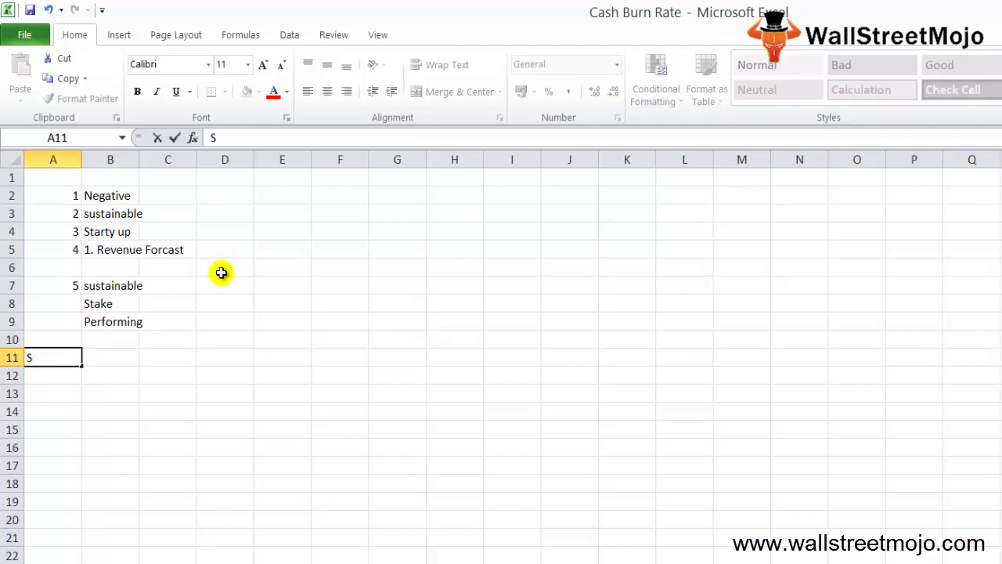
pyautogui.write('tep 1')
pyautogui.press('Return')
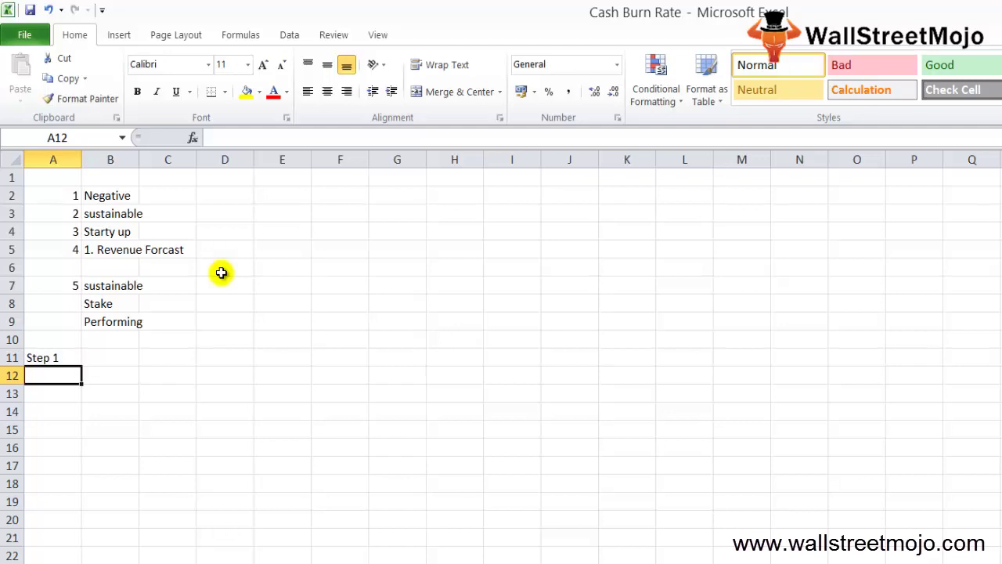
pyautogui.press('Up')
pyautogui.press('F2')
pyautogui.write(':')
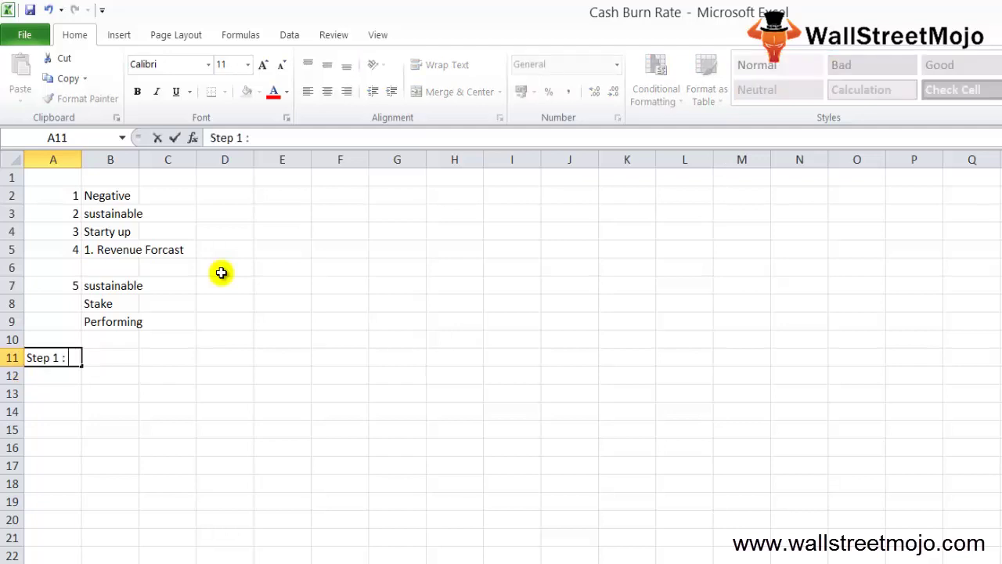
pyautogui.press('Return')
pyautogui.press('Up')
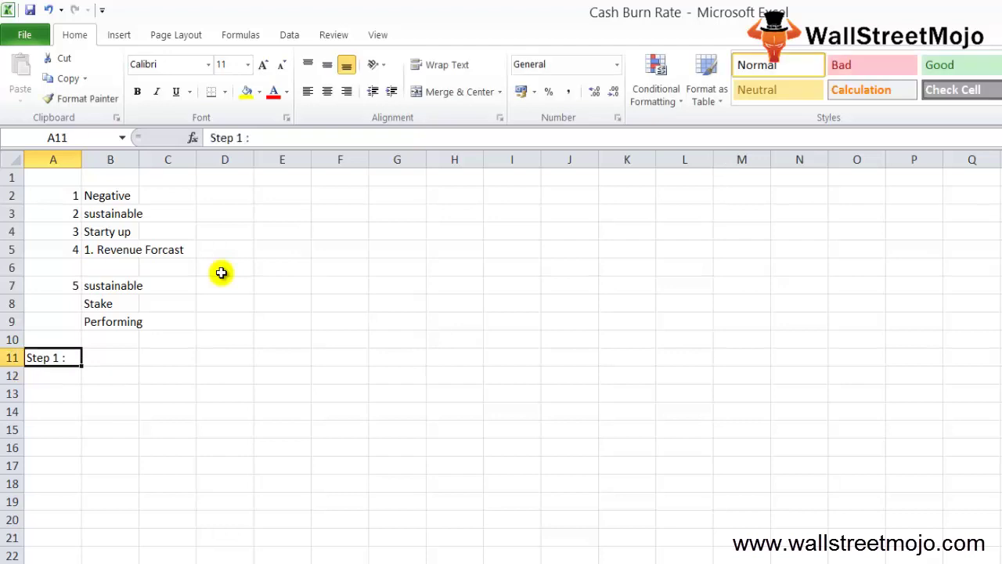
# - Enter 'log cash beg' in B11 and '1st Jan 20000' in B12
pyautogui.press('Right')
pyautogui.write('lo')
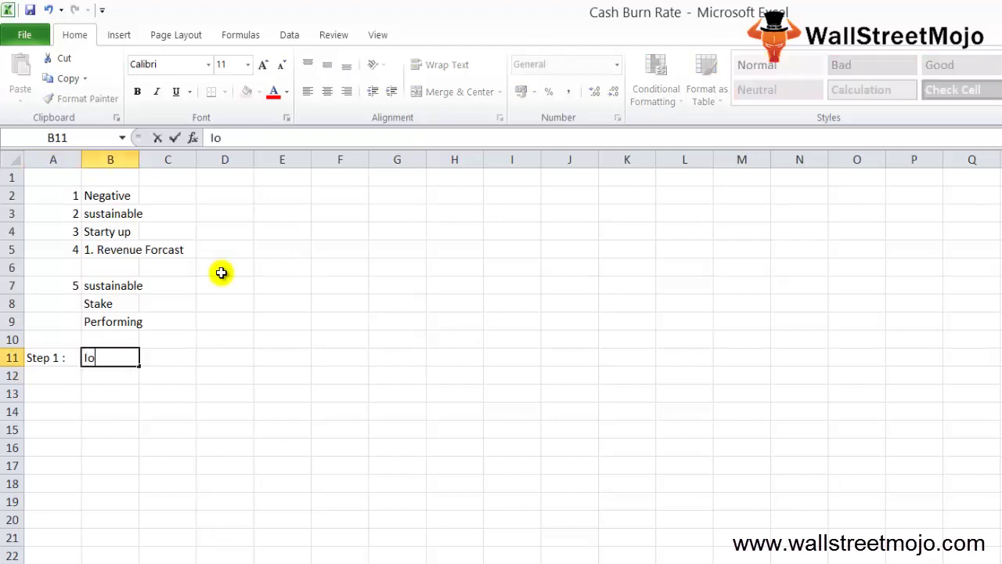
pyautogui.write('g casg ve')
pyautogui.press('BackSpace')
pyautogui.press('BackSpace')
pyautogui.press('BackSpace')
pyautogui.press('BackSpace')
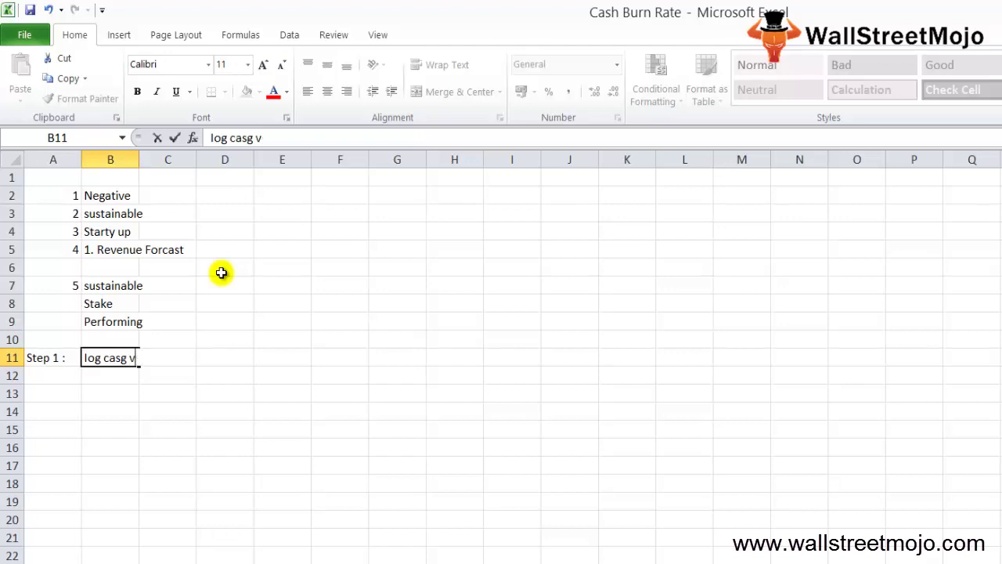
pyautogui.write('h beg')
pyautogui.press('Return')
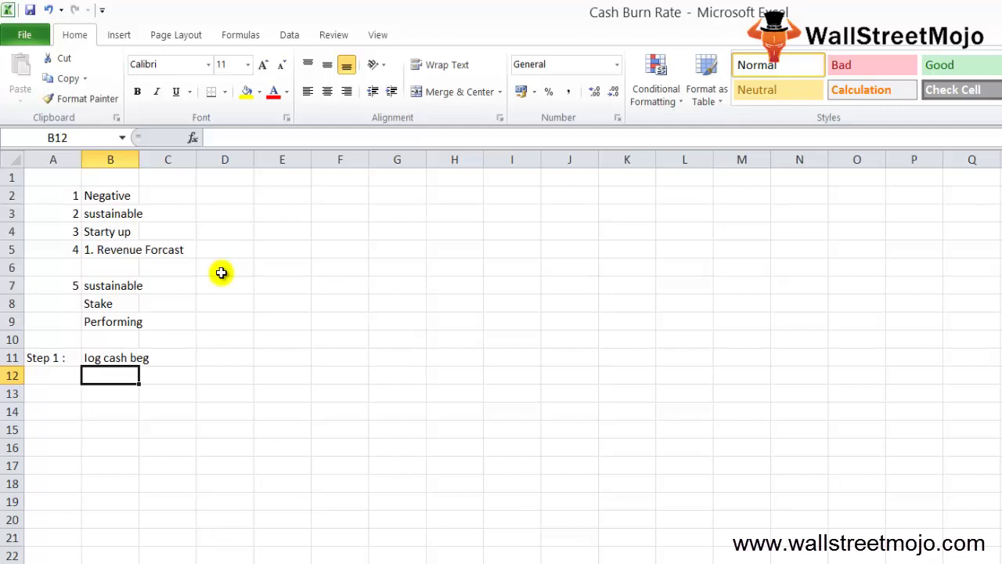
pyautogui.press('Down')
pyautogui.press('Up')
pyautogui.write('1st Jan')
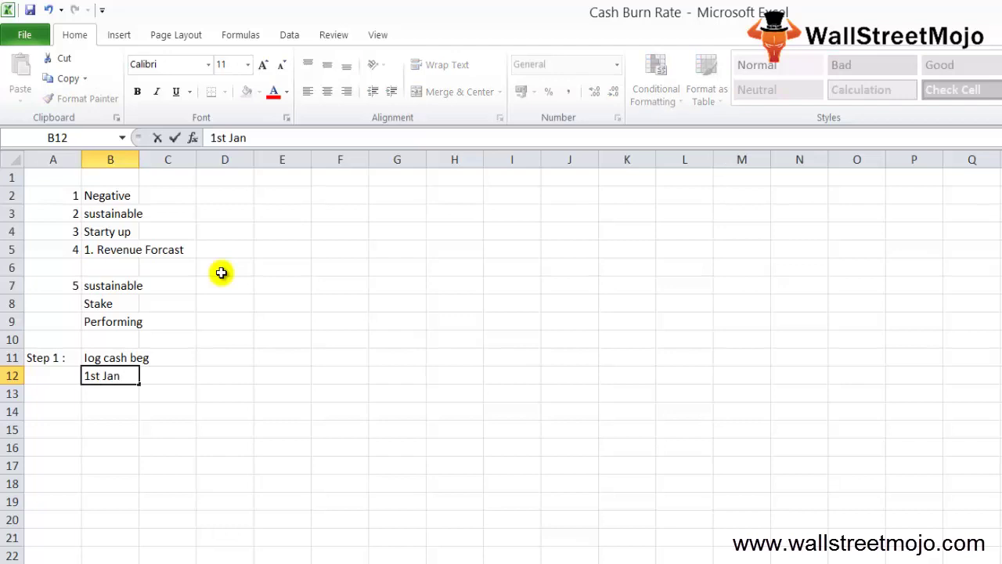
pyautogui.write(' 20000')
pyautogui.press('Return')
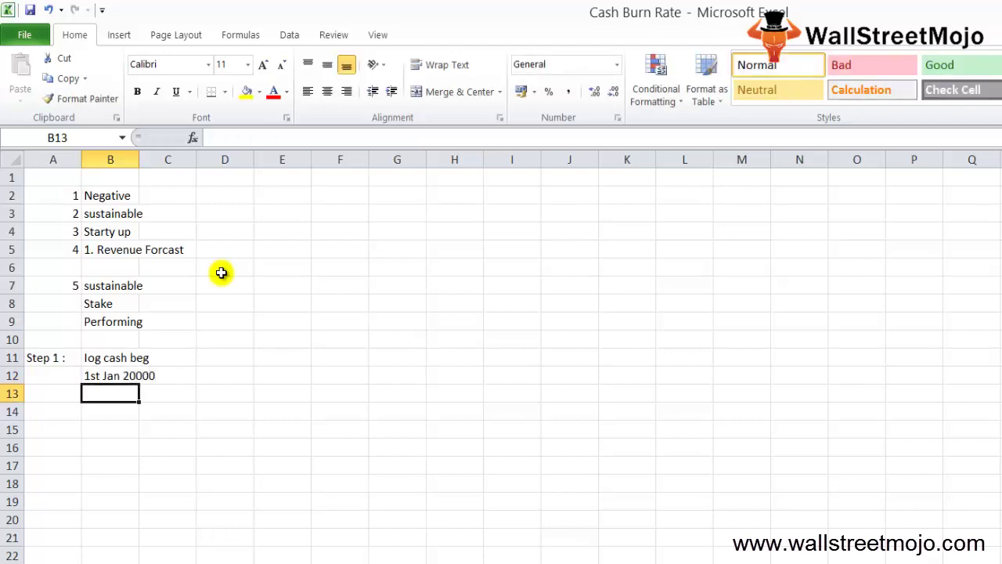
# - Enter 11000, 'Cash burned' and 9000 in B13:B15
pyautogui.write('11000')
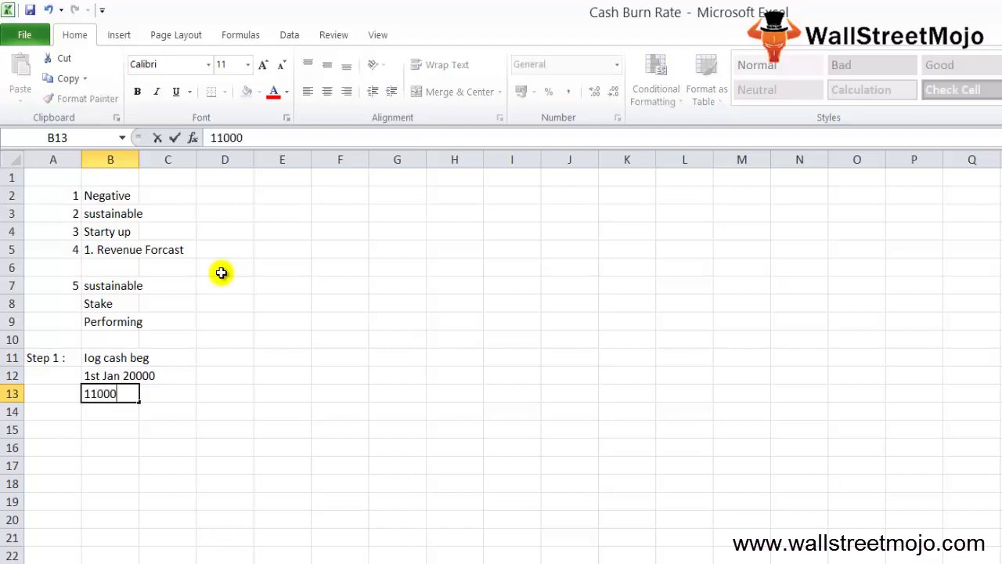
pyautogui.press('Return')
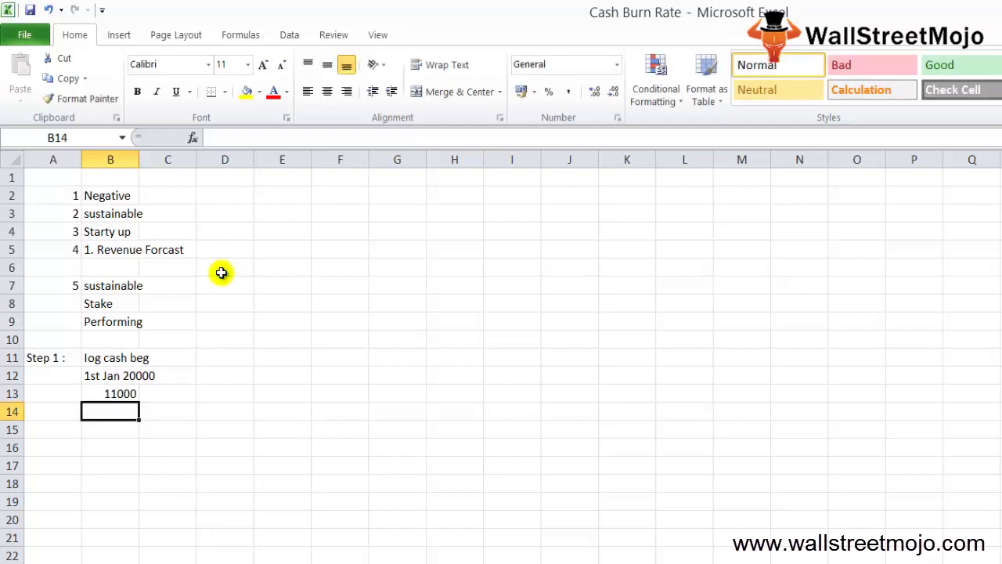
pyautogui.write('Cash')
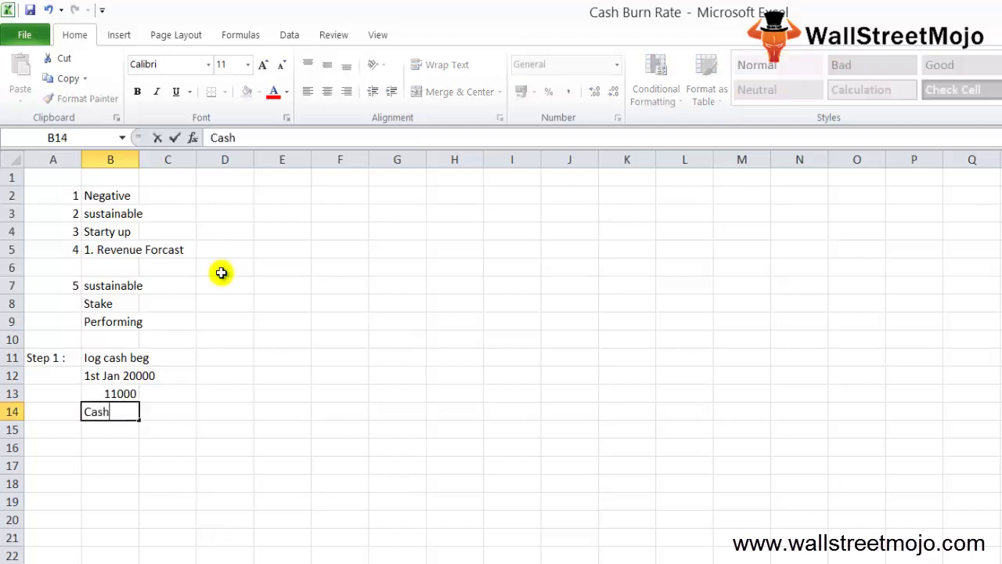
pyautogui.write(' burne')
pyautogui.press('BackSpace')
pyautogui.write('ned')
pyautogui.press('Return')
pyautogui.write('9000')
pyautogui.press('Return')
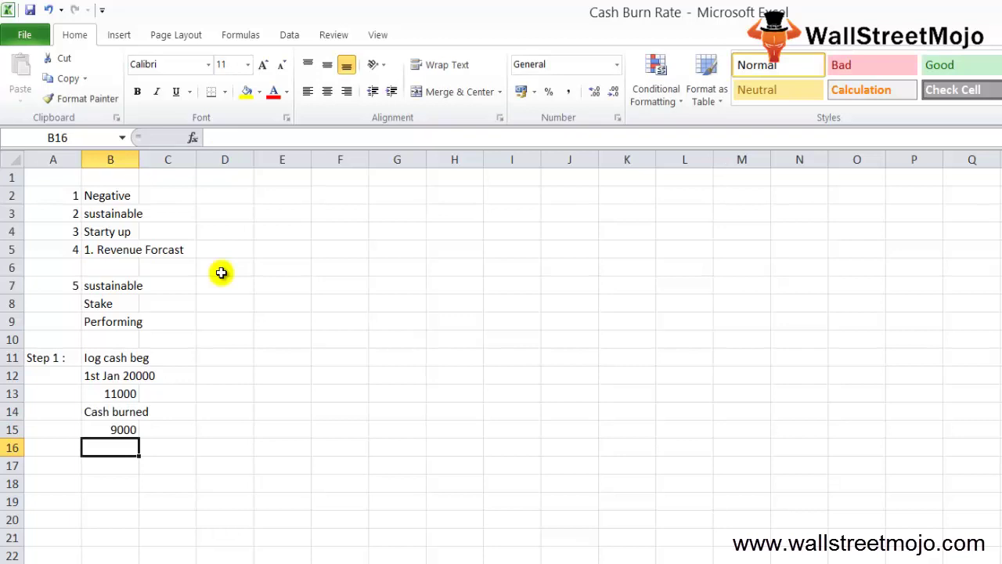
# - Type 'Step 2 :' in cell A18
pyautogui.press('Up')
pyautogui.press('Up')
pyautogui.press('Up')
pyautogui.press('Left')
pyautogui.press('Down')
pyautogui.press('Down')
pyautogui.press('Down')
pyautogui.press('Down')
pyautogui.press('Down')
pyautogui.write('Step 2 :')
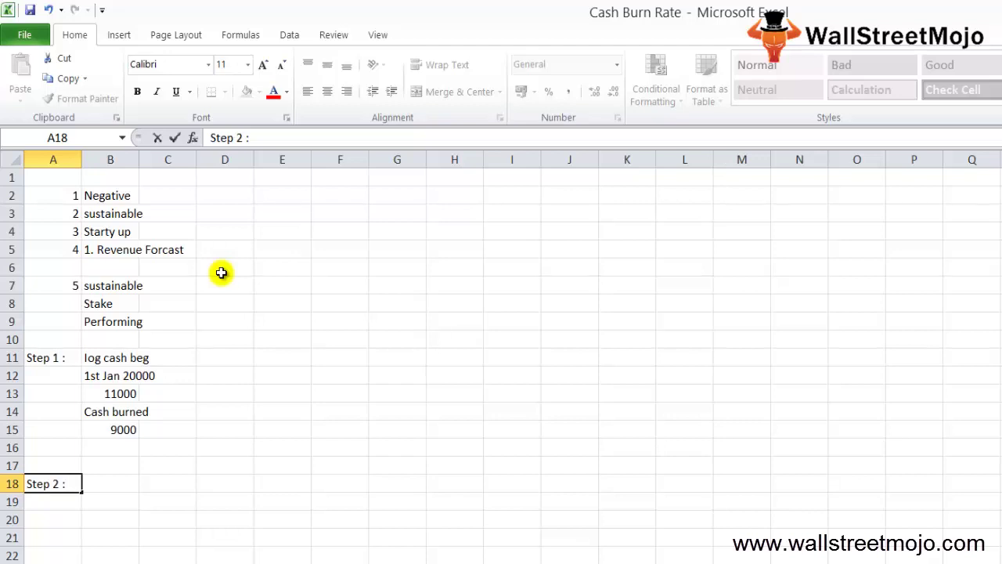
# - Enter '3 Minths' in B18, and 'diff' with 9000 in B19:C19
pyautogui.write('f')
pyautogui.press('BackSpace')
pyautogui.press('Tab')
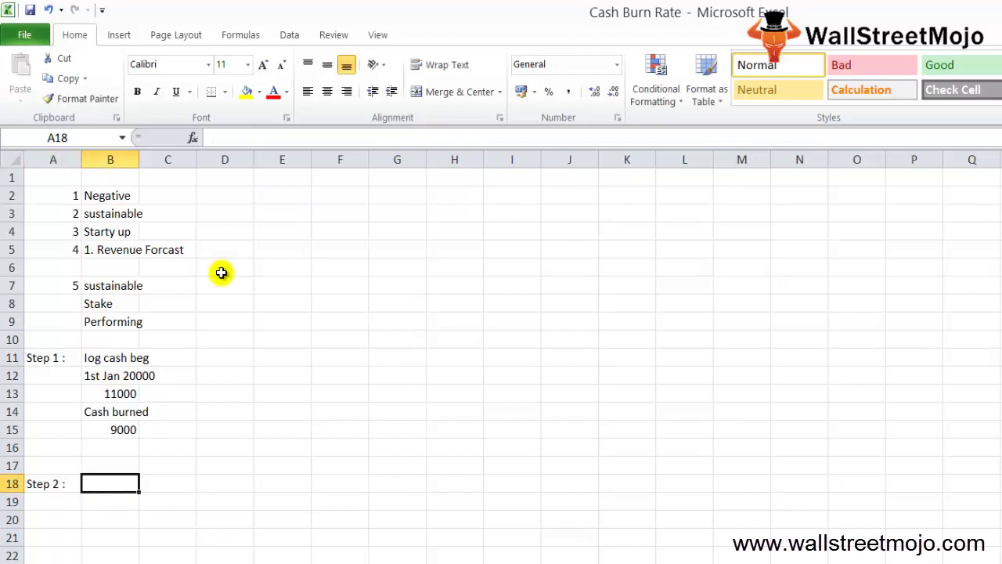
pyautogui.write('3 Minths')
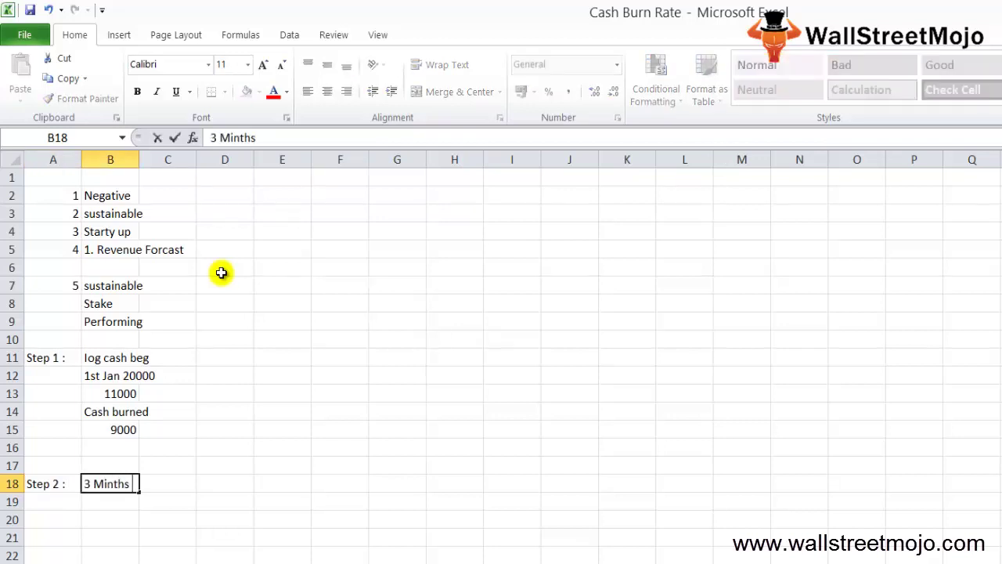
pyautogui.press('Return')
pyautogui.write('diff')
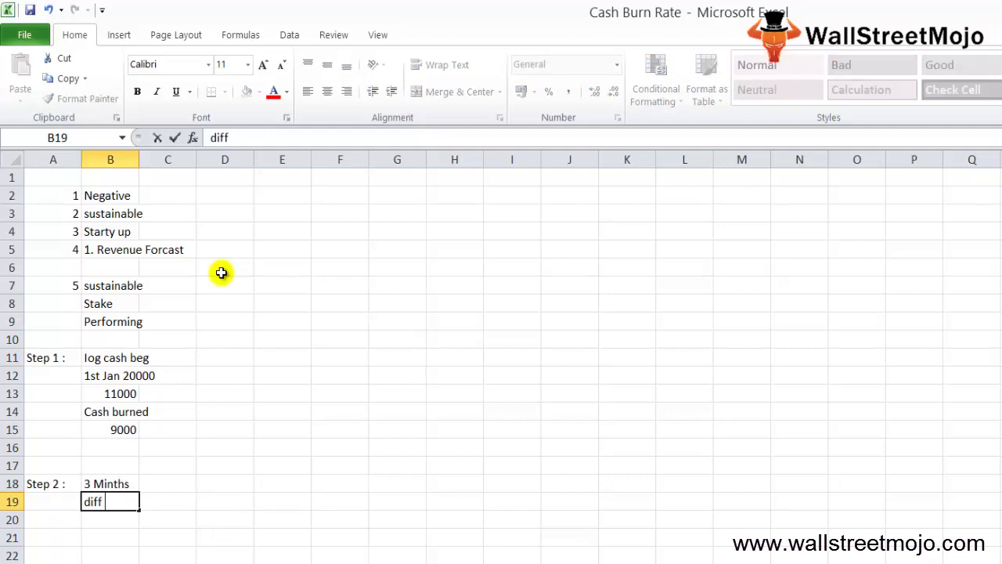
pyautogui.press('Tab')
pyautogui.write('9000')
pyautogui.press('Return')
# - Put the formula =C19/3 in B20, giving a monthly burn of 3000
pyautogui.press('Left')
pyautogui.press('Down')
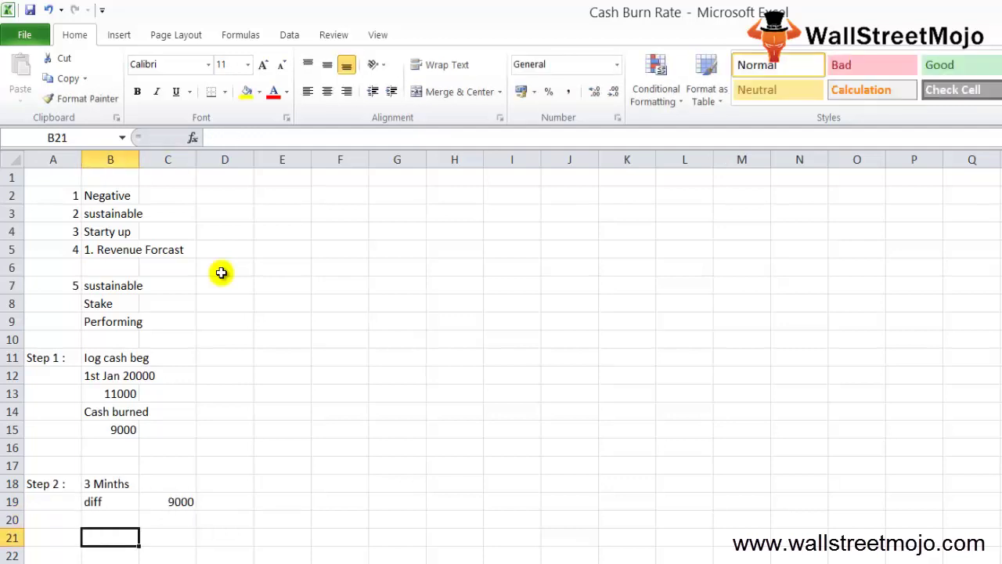
pyautogui.press('Up')
pyautogui.write('=')
pyautogui.press('Up')
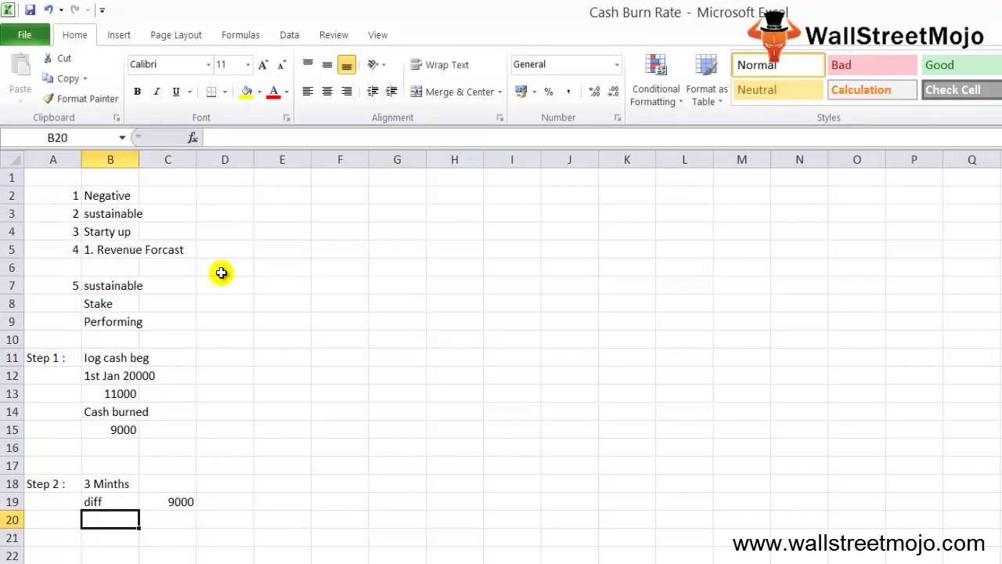
pyautogui.press('Right')
pyautogui.press('Right')
pyautogui.press('Left')
pyautogui.write('/3')
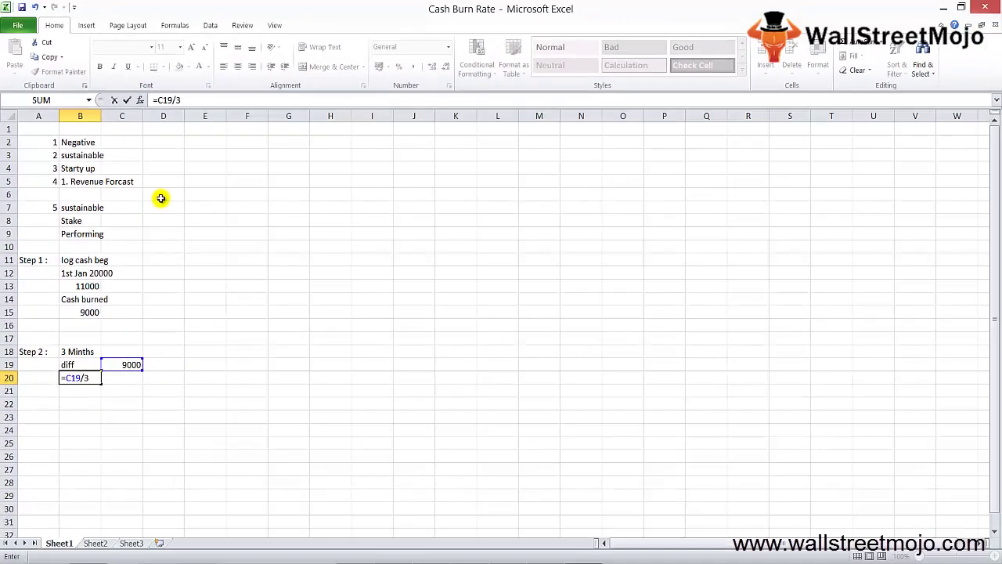
pyautogui.press('Return')
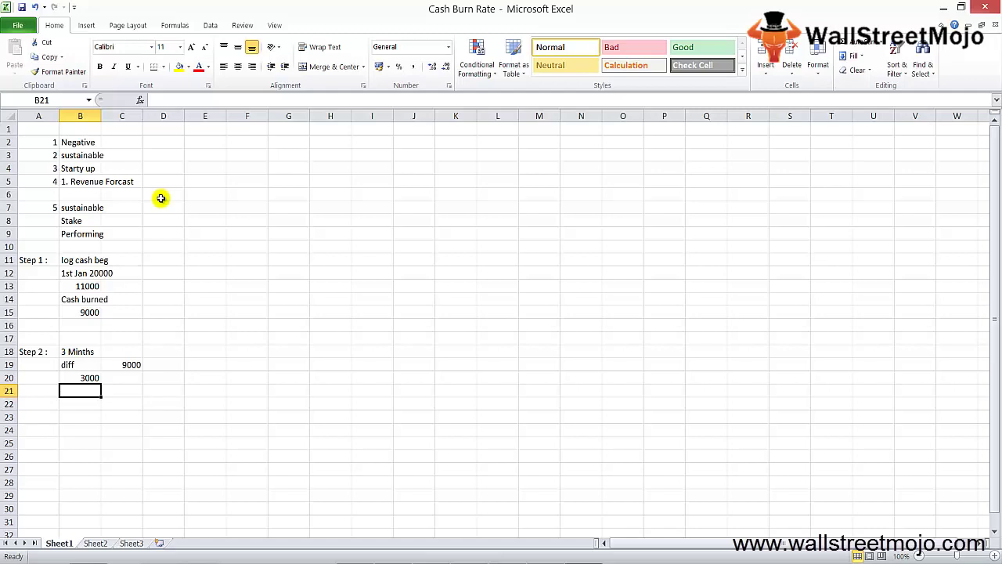
# - Type the heading 'Relevance' in cell B22
pyautogui.press('Down')
pyautogui.press('Down')
pyautogui.press('Up')
pyautogui.press('Right')
pyautogui.press('Left')
pyautogui.write('Relevance')
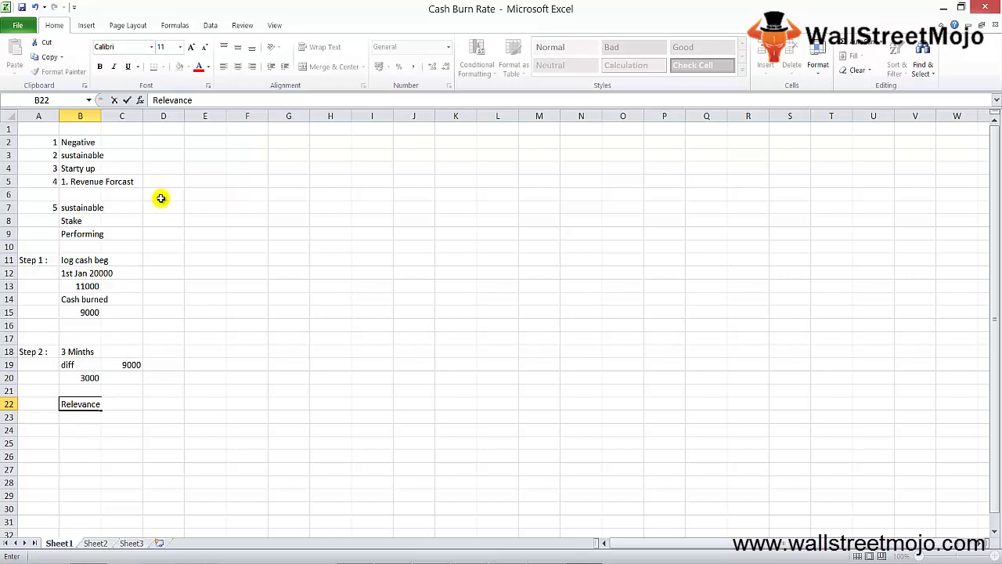
# - Number A23 as 1 and make the Relevance heading in B22 bold
pyautogui.press('Return')
pyautogui.press('Left')
pyautogui.write('1')
pyautogui.press('Right')
pyautogui.press('Up')
pyautogui.click(161, 198)
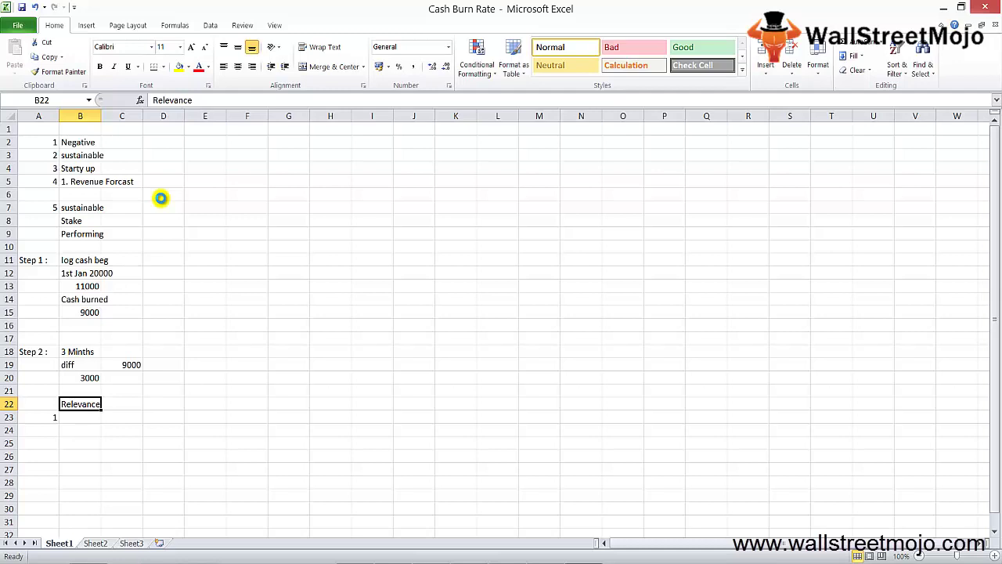
pyautogui.hotkey('ctrl', 'b')
# - Enter 'Sales' in B23 as the first relevance point
pyautogui.press('Down')
pyautogui.press('Down')
pyautogui.press('Up')
pyautogui.write('Salw')
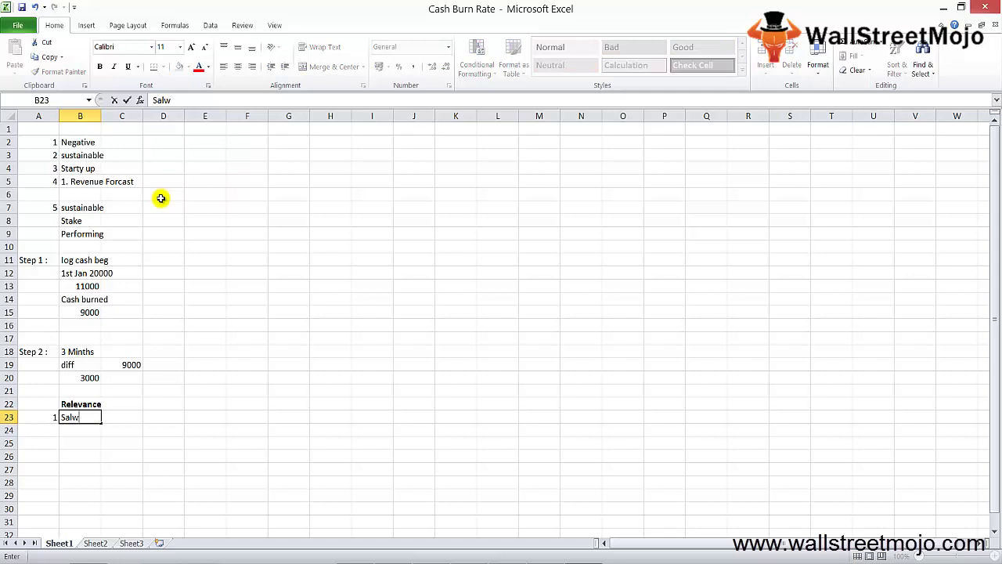
pyautogui.press('BackSpace')
pyautogui.write('es')
pyautogui.press('Return')
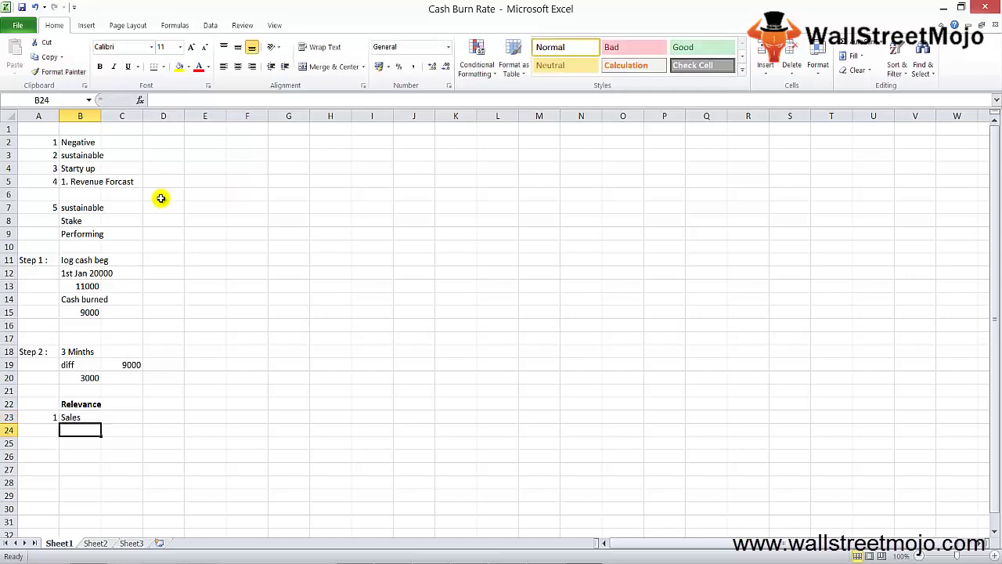
# - Select rows 19–21 and check the burn-rate formula in B20
pyautogui.press('Up')
pyautogui.press('Up')
pyautogui.press('Up')
pyautogui.hotkey('shift', 'space')
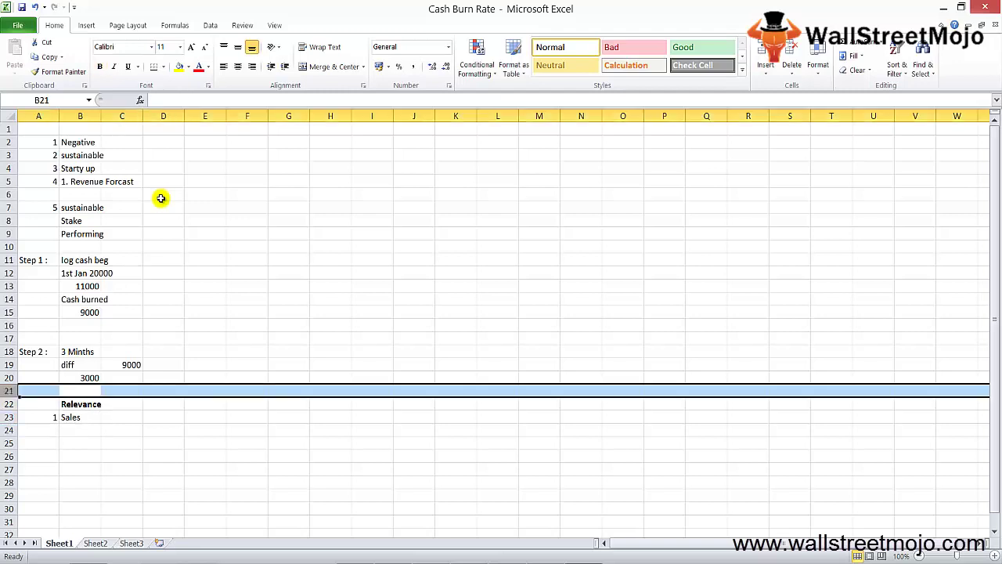
pyautogui.hotkey('shift', 'Up')
pyautogui.hotkey('shift', 'Up')
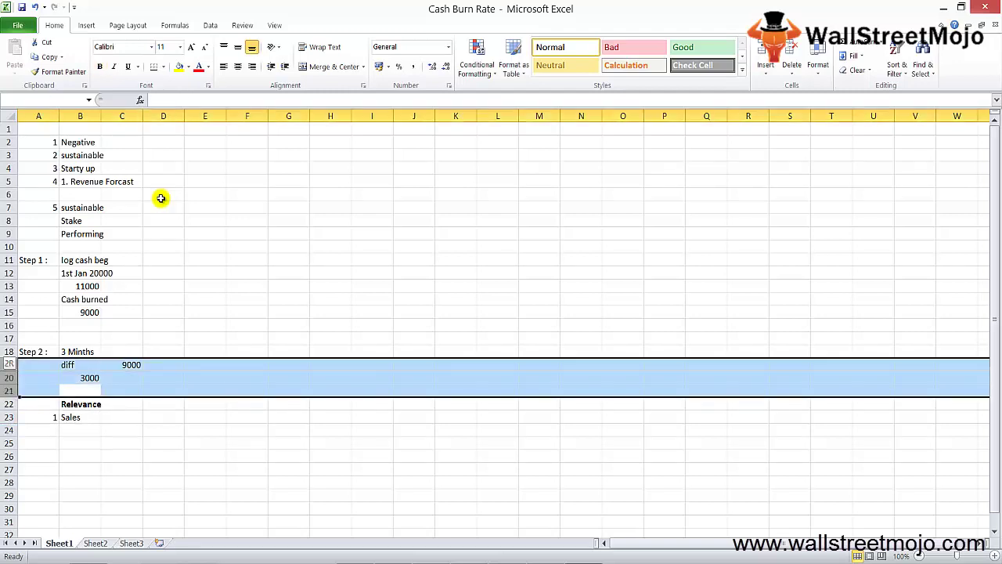
pyautogui.press('Up')
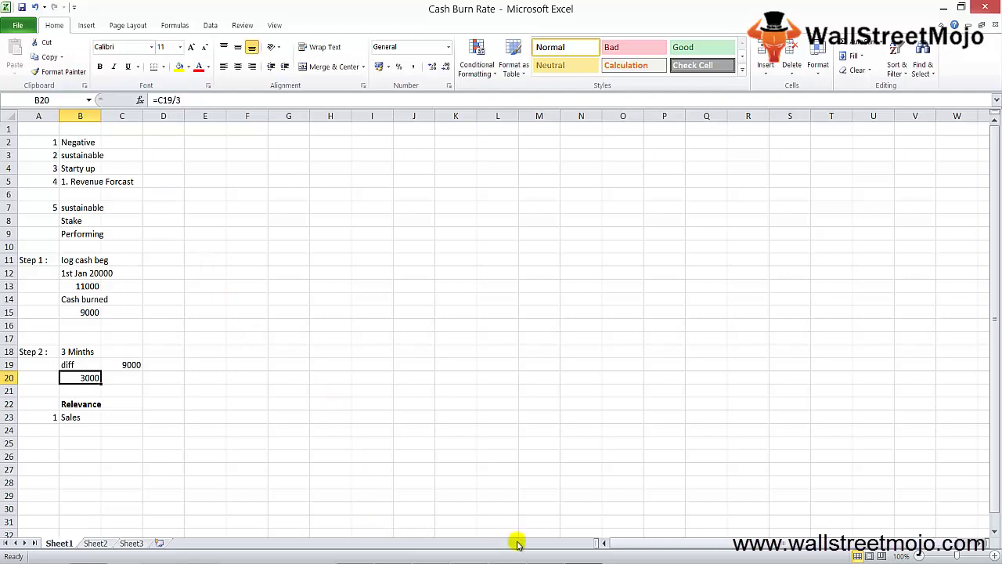
# - Enter the company name 'Ding Dong' in E24 and 'Following Info' in E25
pyautogui.click(213, 430)
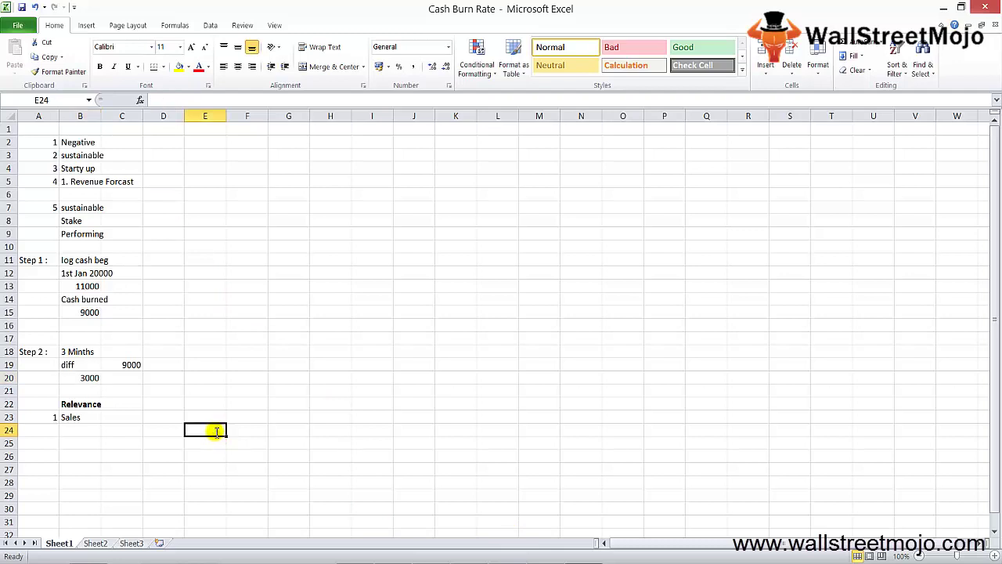
pyautogui.write('Ding Dong')
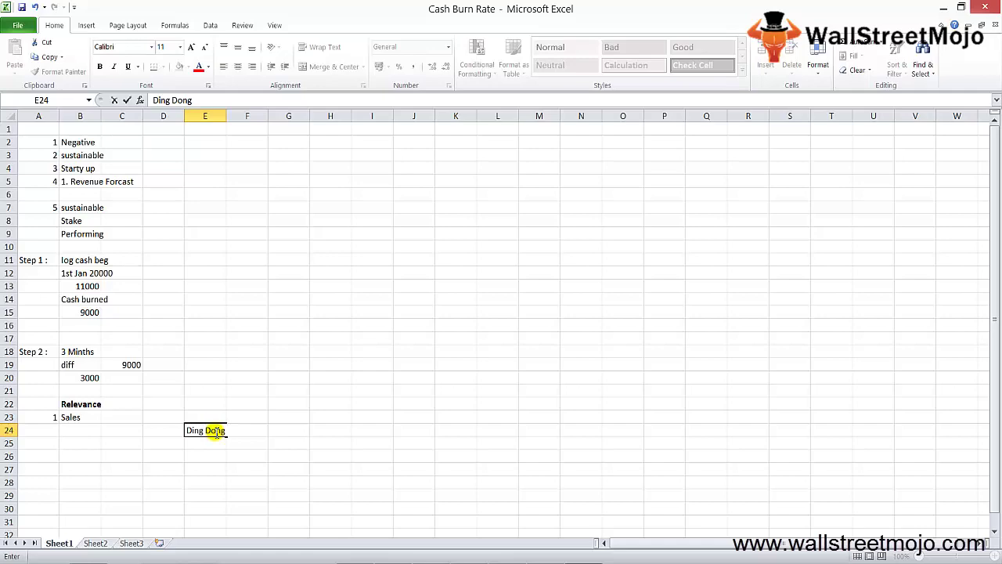
pyautogui.press('Return')
pyautogui.click(214, 431)
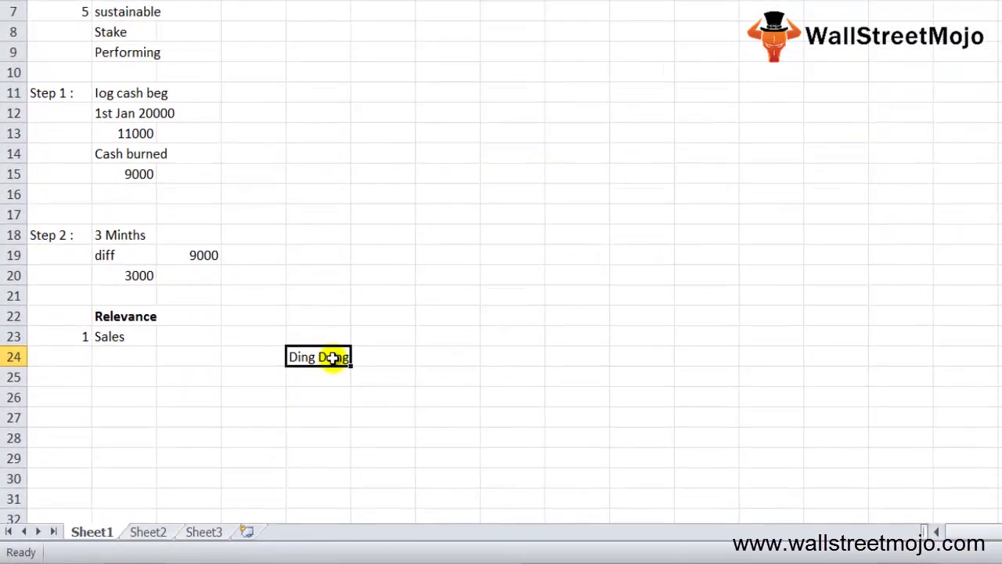
pyautogui.write('Follo')
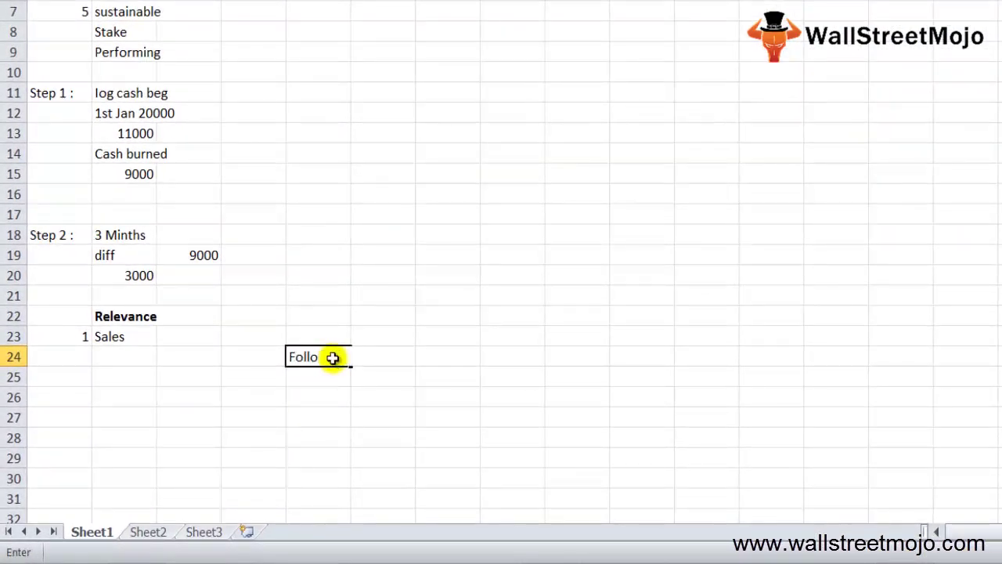
pyautogui.press('Escape')
pyautogui.press('Return')
pyautogui.write('Following ')
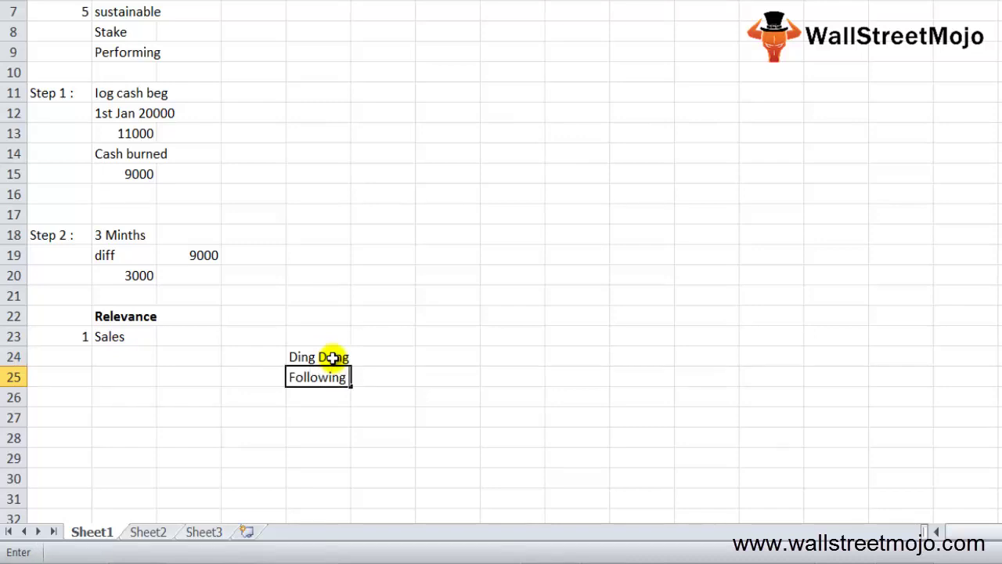
pyautogui.write('Info')
pyautogui.press('Return')
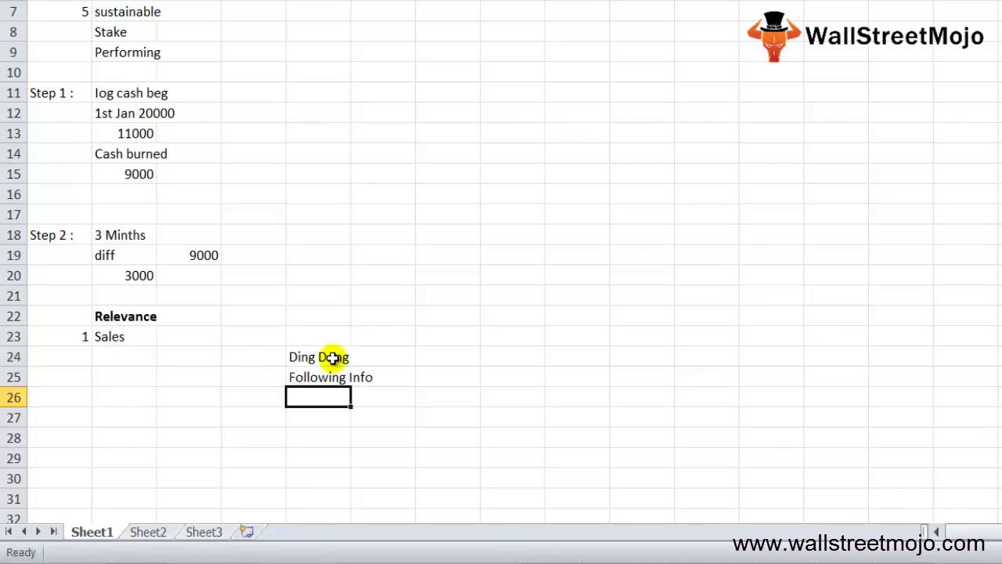
# - Add 'Cash flow at the beg' in E26, autofit column E, and enter 45000 in F26
pyautogui.write('Cash flow')
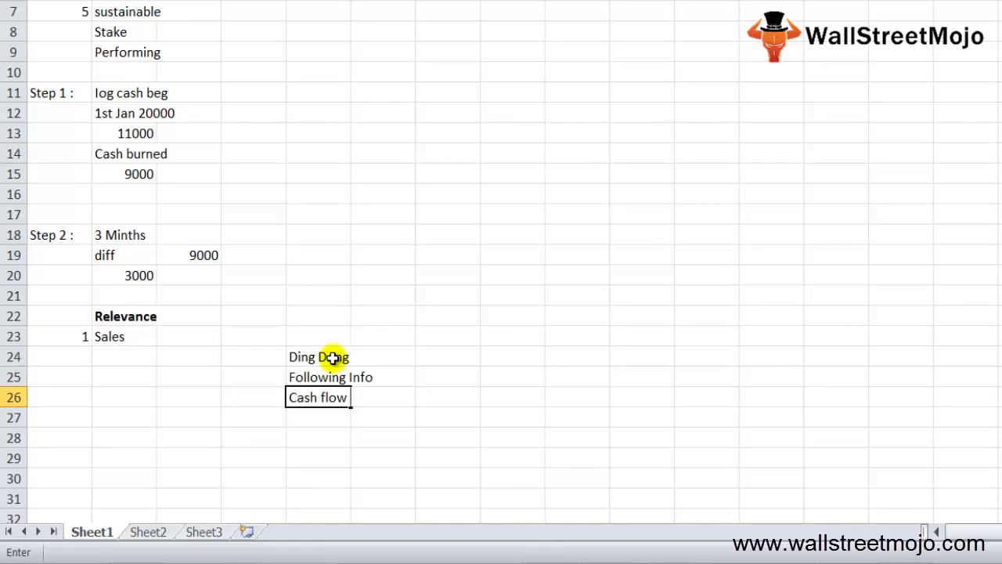
pyautogui.write(' at the beg')
pyautogui.hotkey('ctrl', 'Return')
pyautogui.press('F2')
pyautogui.press('Return')
pyautogui.press('Up')
pyautogui.press('Right')
pyautogui.press('Left')
pyautogui.hotkey('alt', 'h')
pyautogui.press('o')
pyautogui.press('i')
pyautogui.press('Tab')
pyautogui.write('45000')
pyautogui.press('Return')
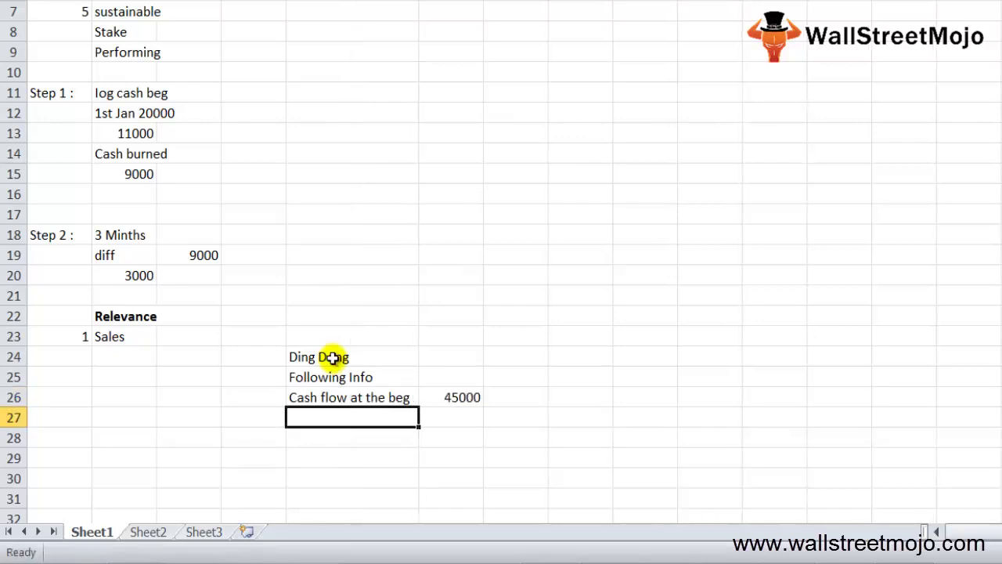
# - Add the 'End' label in E27 with an ending cash amount of 15000
pyautogui.write('End')
pyautogui.press('Return')
pyautogui.press('Up')
pyautogui.press('Right')
pyautogui.write('15000')
pyautogui.press('Return')
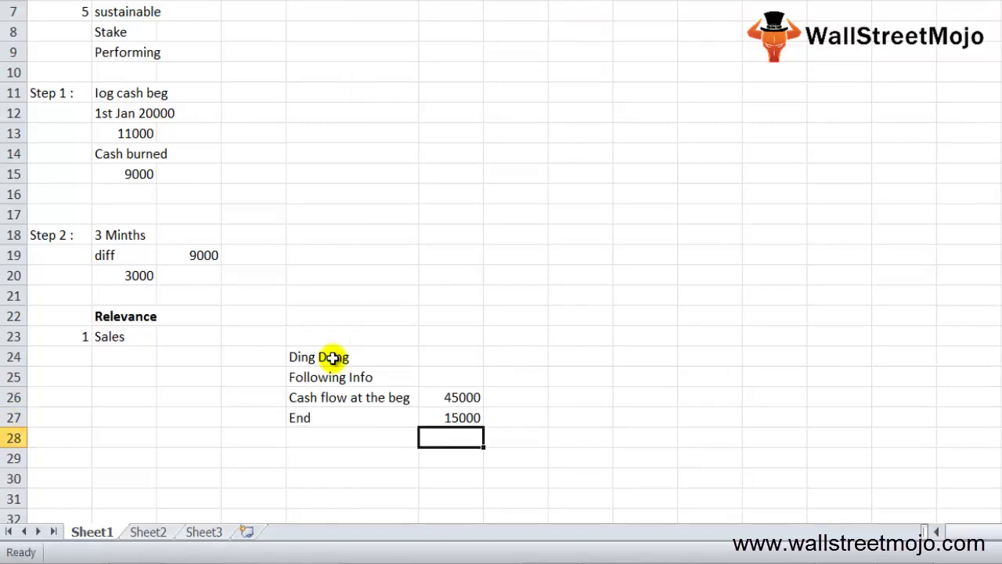
# - Add the 'Saless' label in E28 with a sales amount of 30000
pyautogui.press('Left')
pyautogui.press('Down')
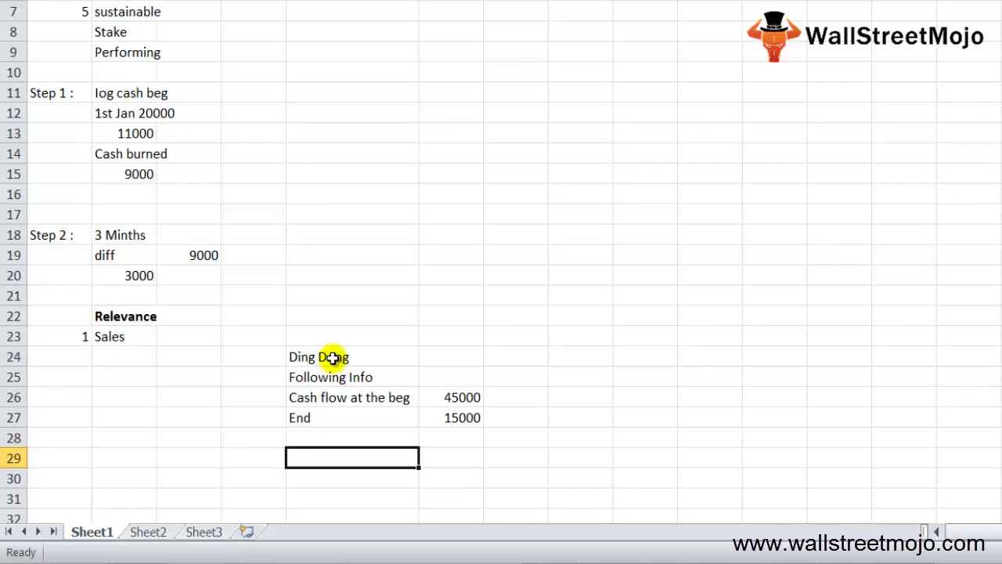
pyautogui.press('Up')
pyautogui.write('Saless')
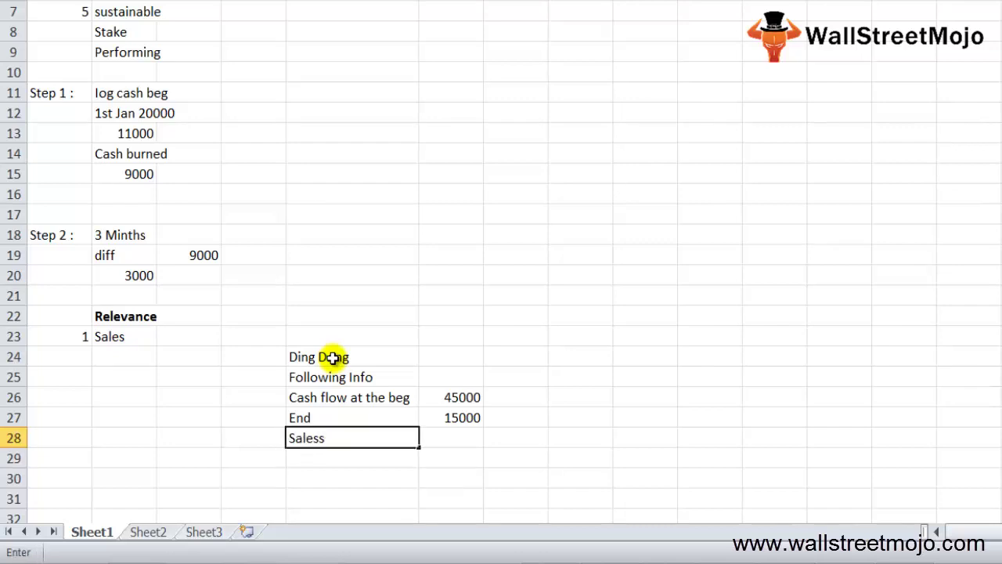
pyautogui.press('Return')
pyautogui.press('Up')
pyautogui.press('Right')
pyautogui.write('30000')
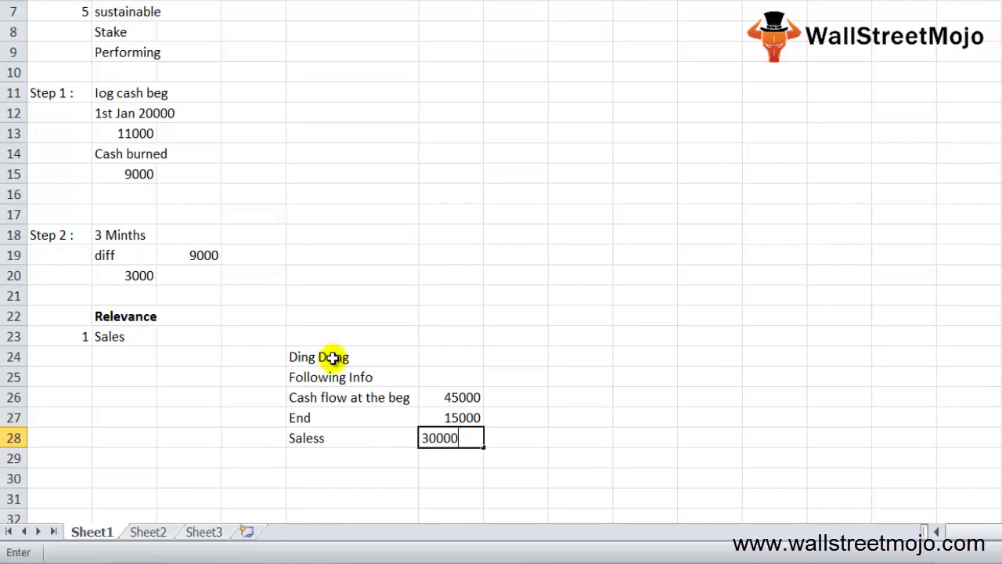
pyautogui.press('Return')
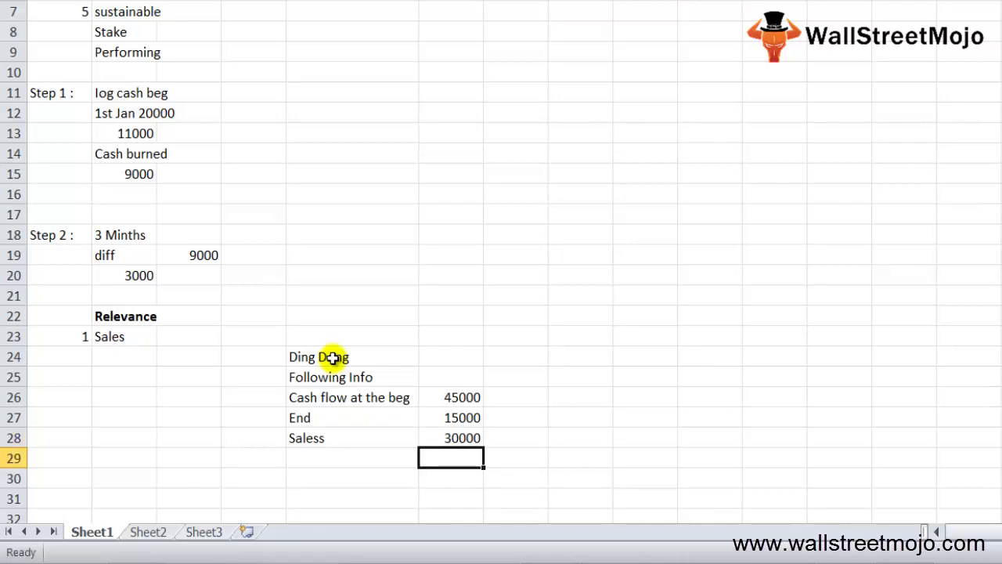
pyautogui.press('Up')
pyautogui.press('Up')
pyautogui.press('Down')
pyautogui.press('Down')
pyautogui.press('Down')
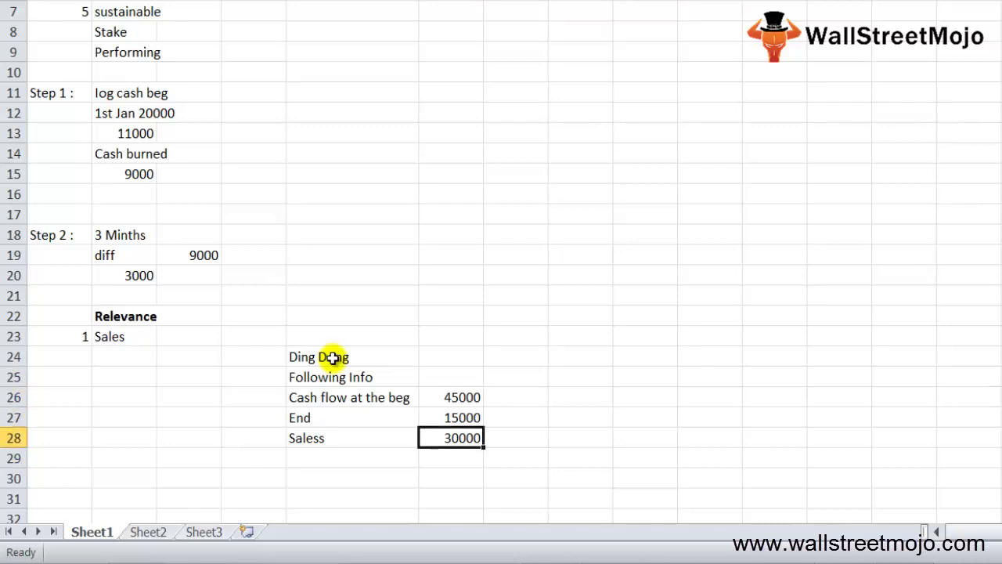